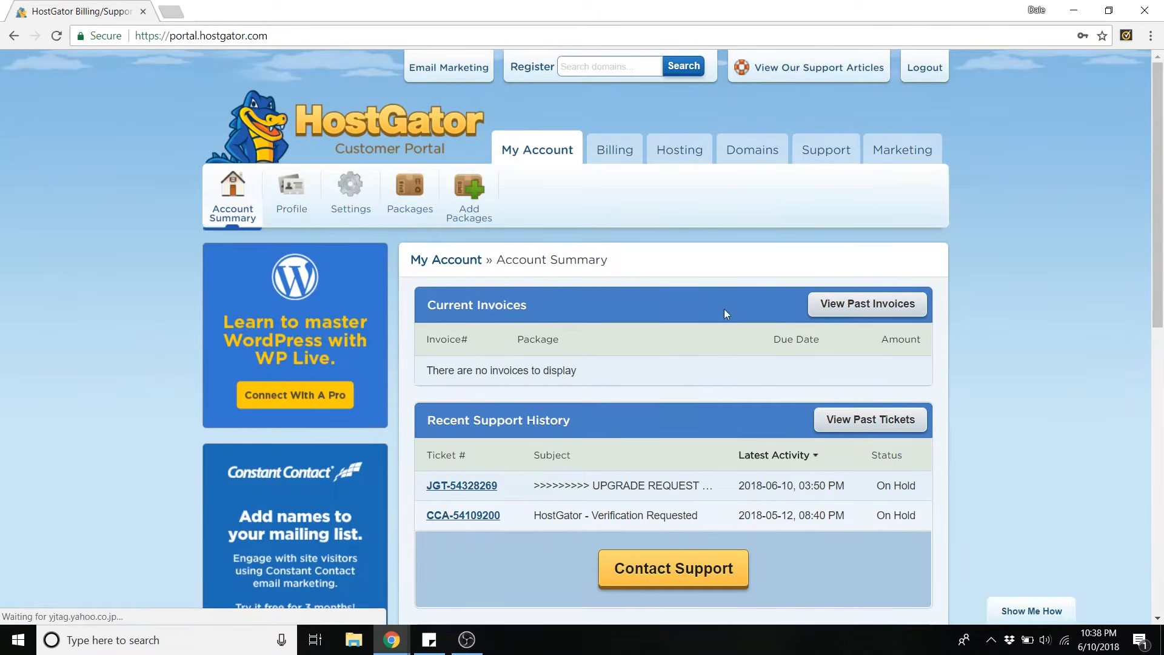
# Step: From the hosting account's Most Popular Links, open Email Management for createaprowebsite.com
pyautogui.click(687, 157)
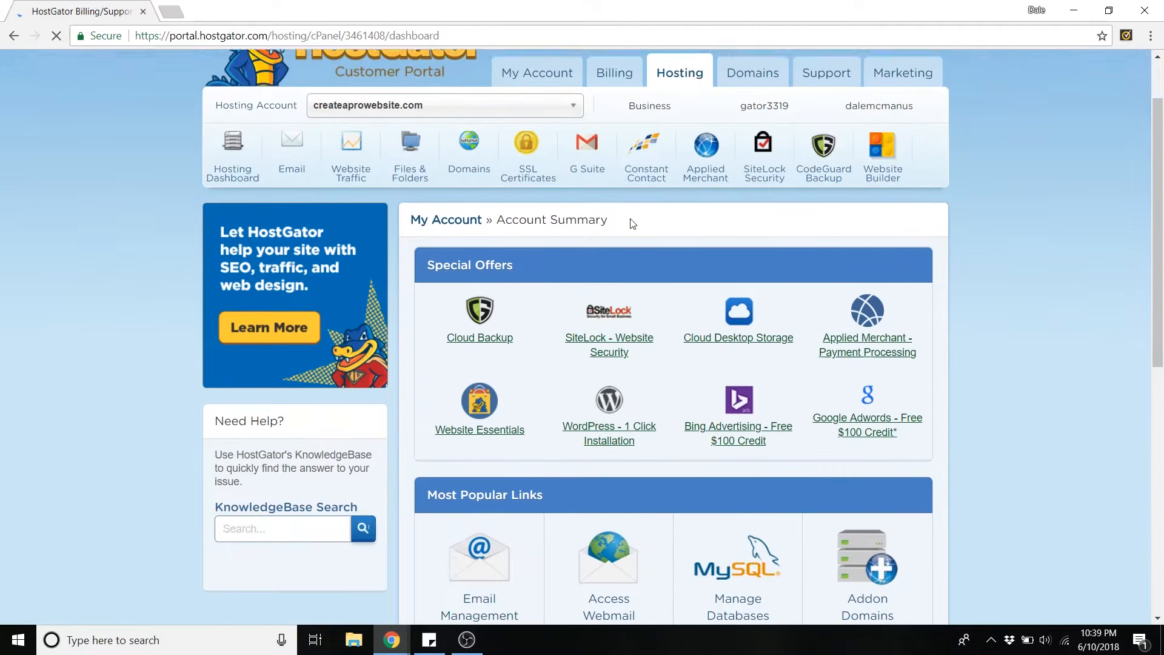
pyautogui.scroll(-3, 619, 231)
pyautogui.scroll(-1, 606, 242)
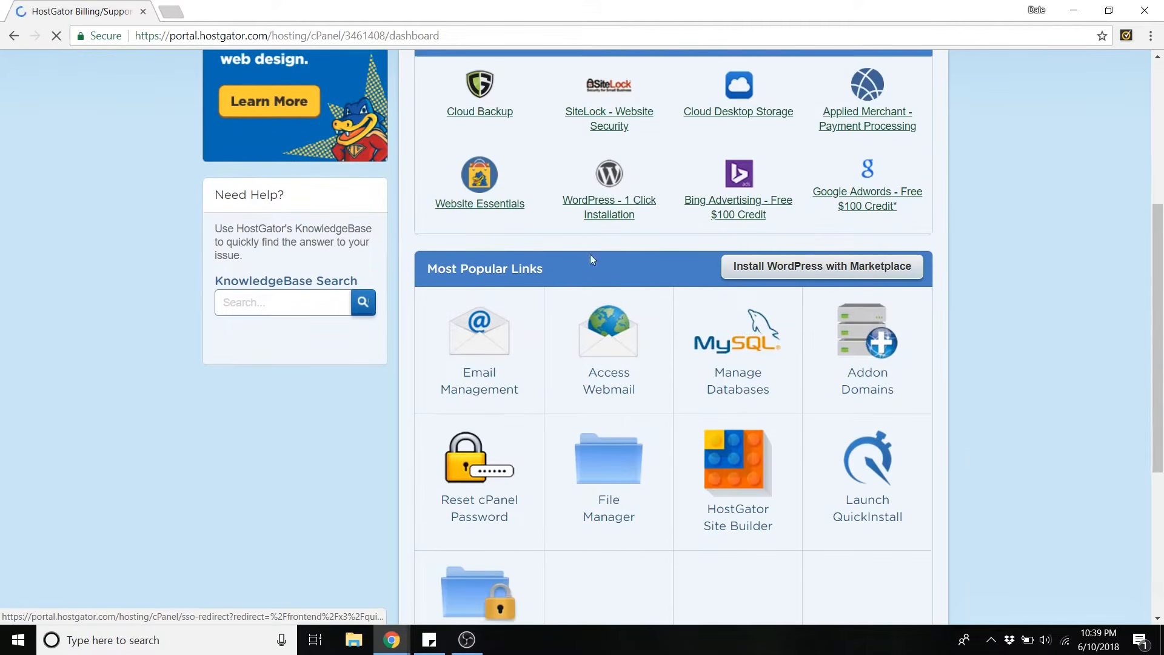
pyautogui.click(475, 354)
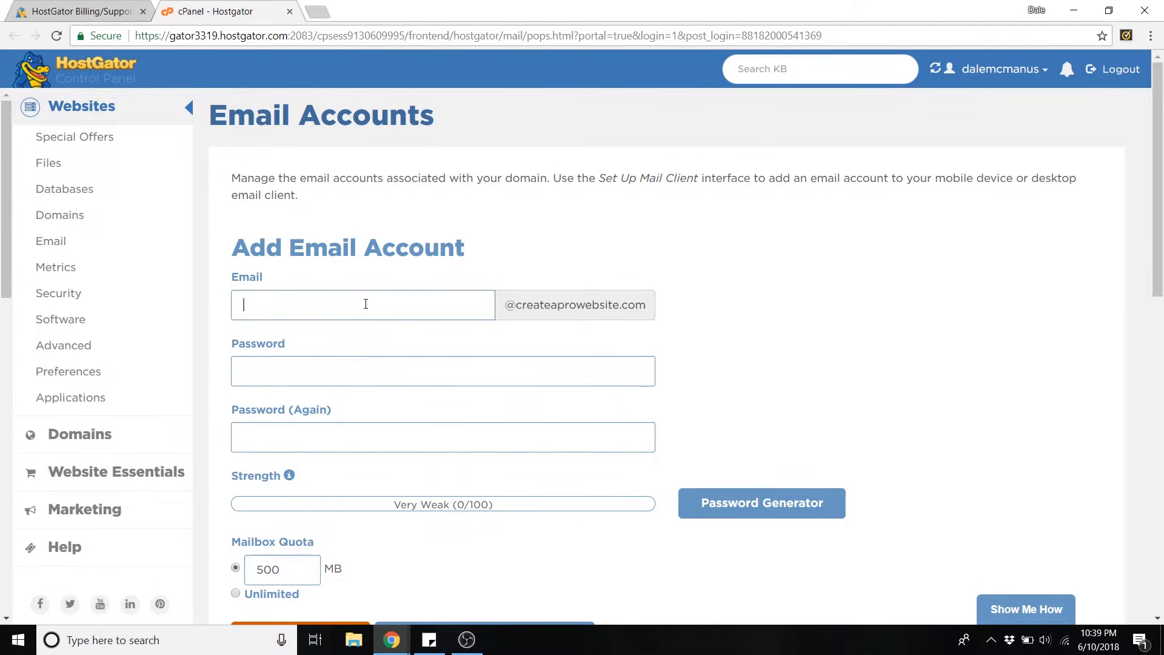
pyautogui.click(283, 369)
pyautogui.write('*************')
pyautogui.click(306, 438)
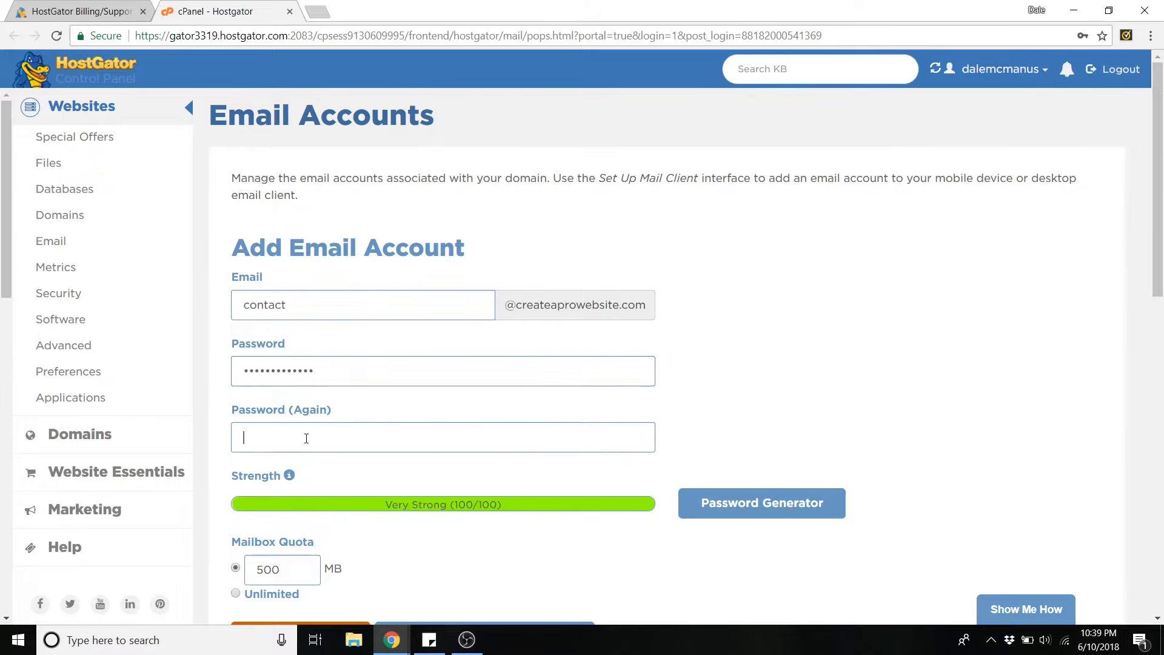
pyautogui.write('*************')
pyautogui.scroll(-3, 806, 358)
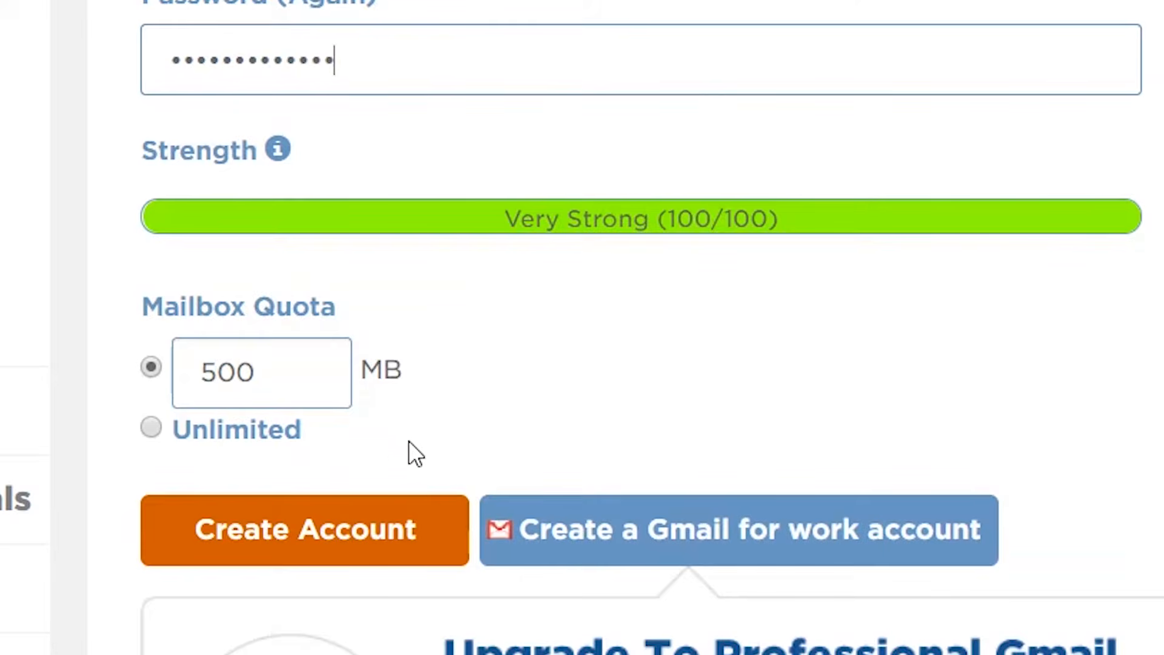
pyautogui.click(154, 428)
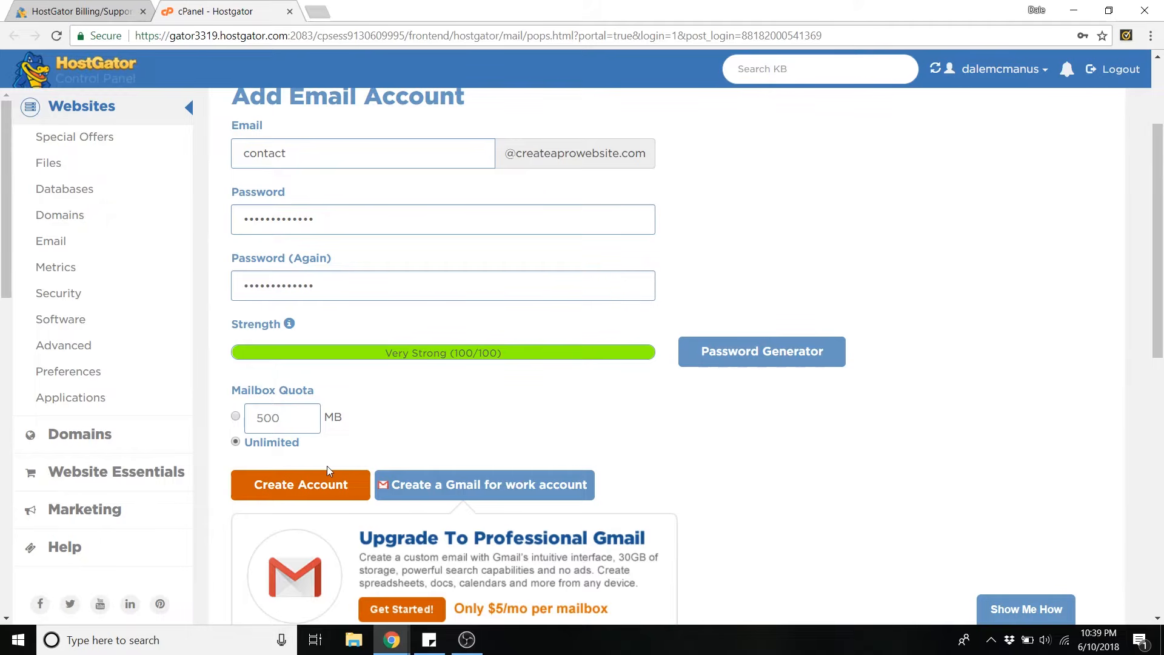
pyautogui.click(312, 489)
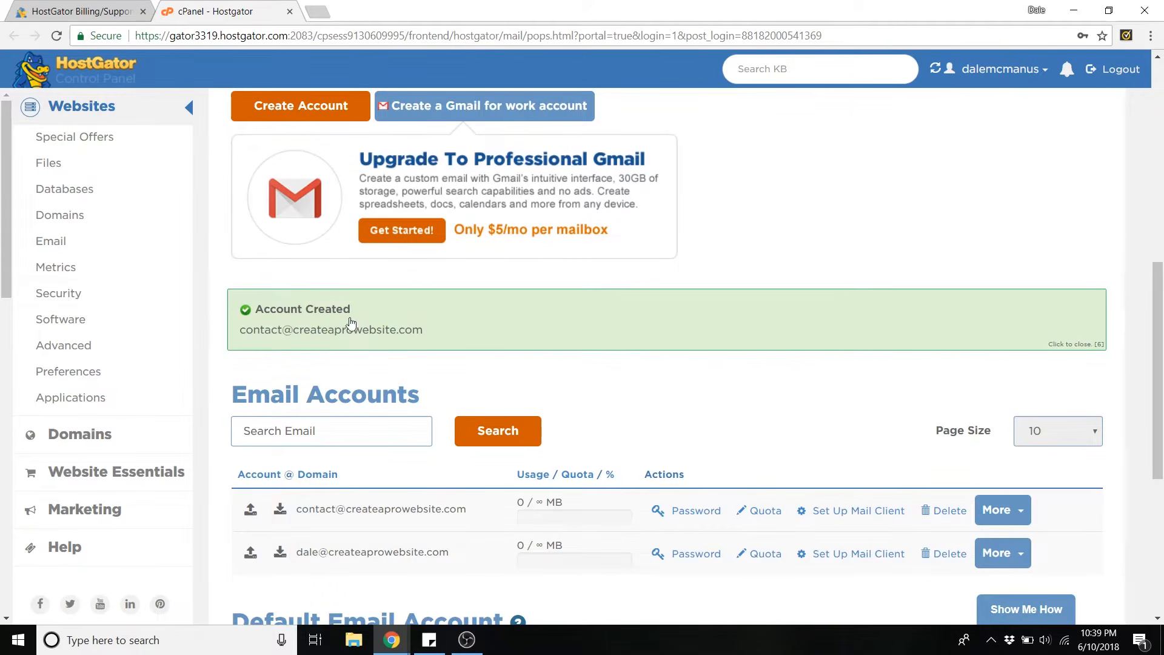
pyautogui.scroll(-3, 364, 376)
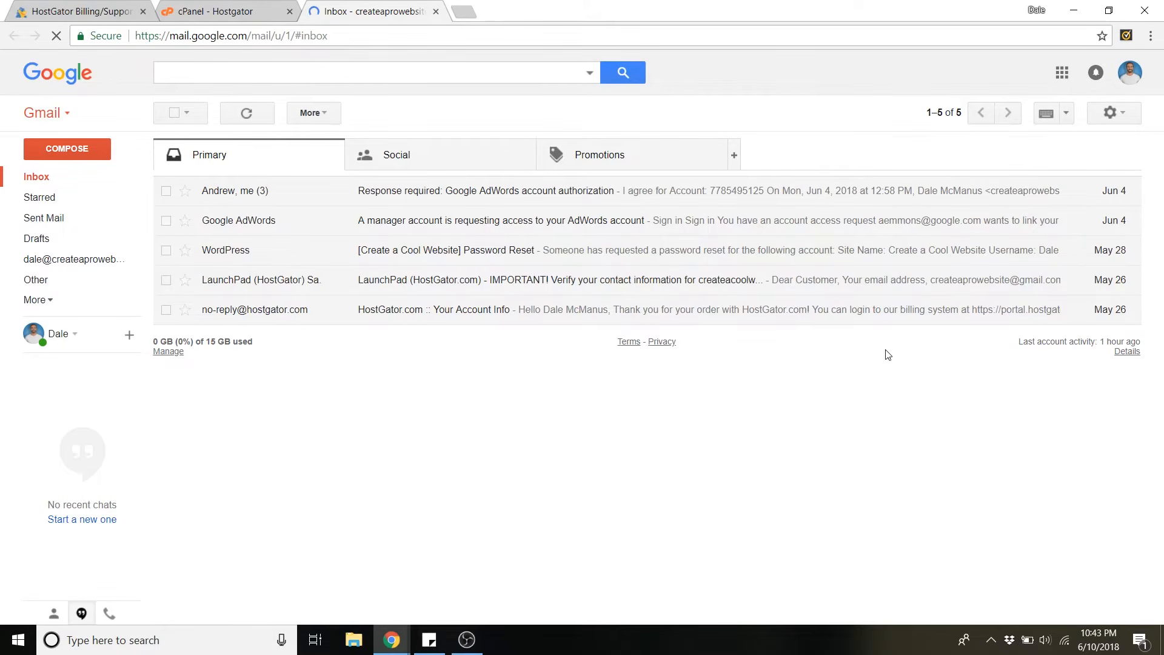
# Step: In Gmail Settings > Accounts and Import, choose 'Add a mail account'
pyautogui.click(1120, 112)
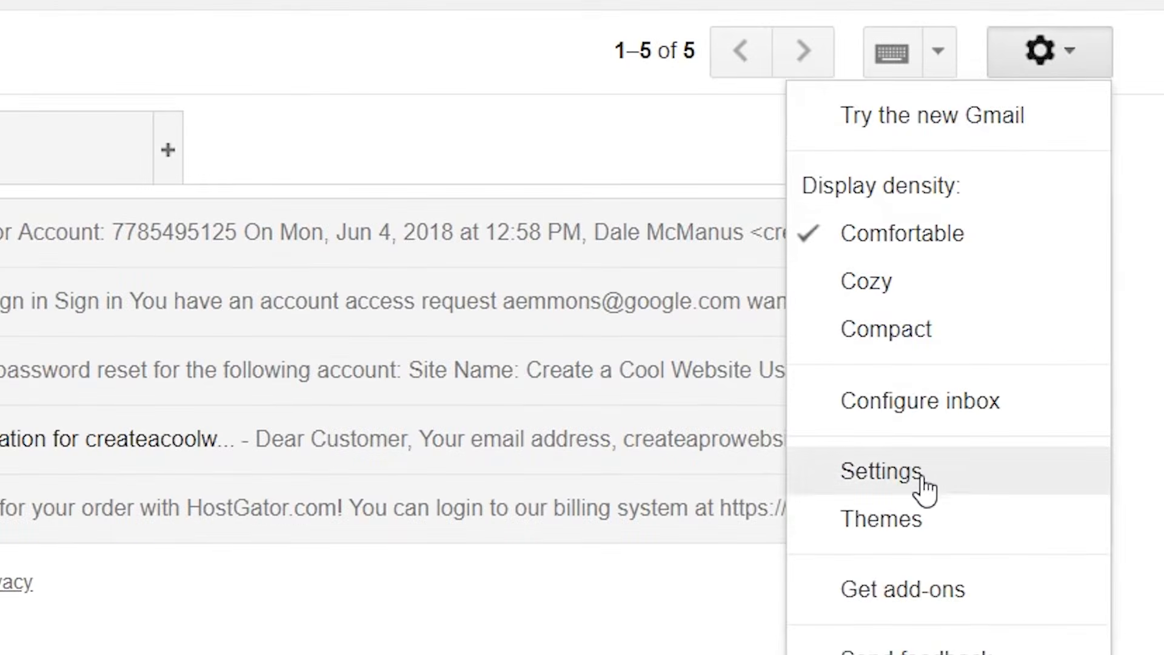
pyautogui.click(946, 479)
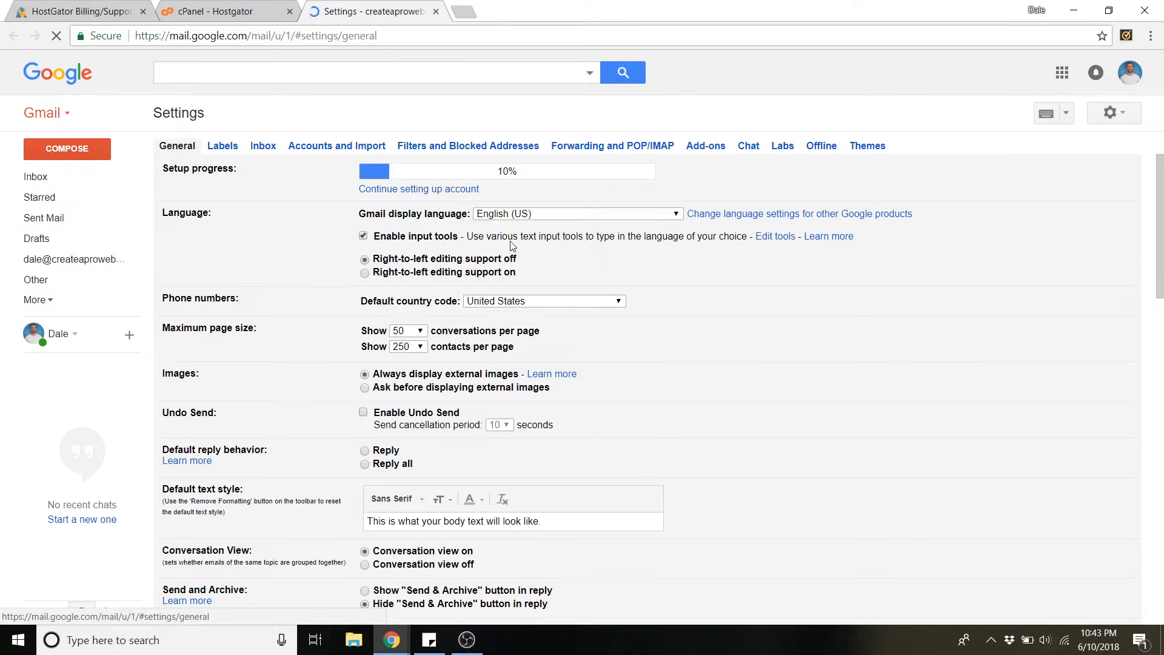
pyautogui.click(318, 152)
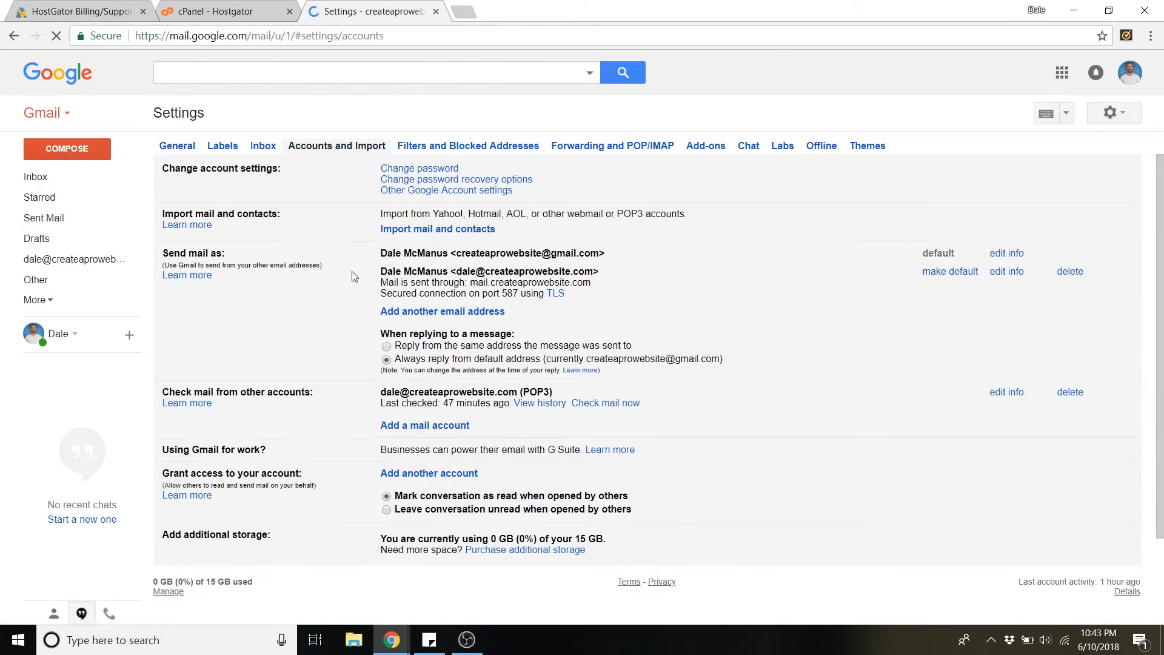
pyautogui.scroll(-2, 355, 291)
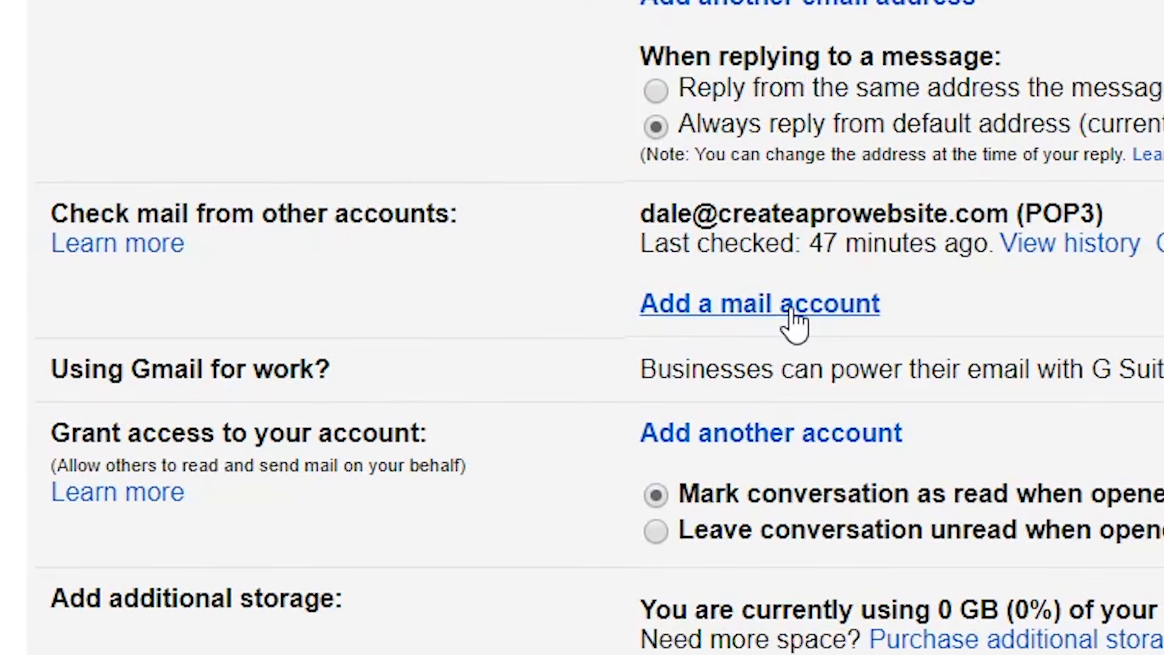
pyautogui.click(795, 320)
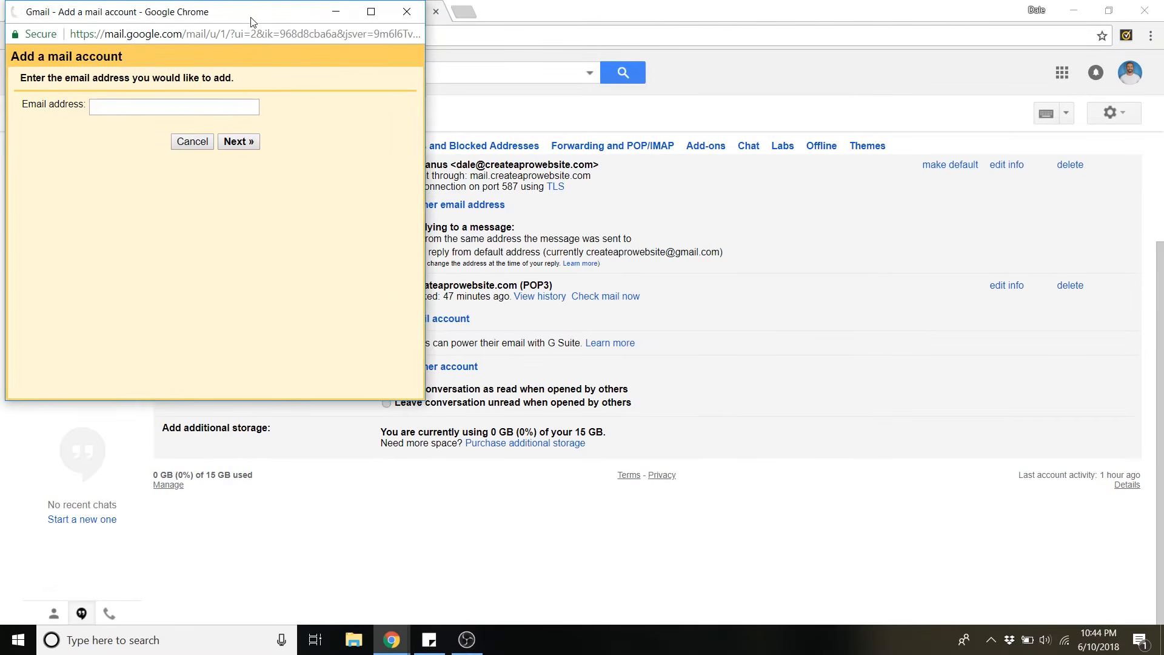
pyautogui.moveTo(253, 21); pyautogui.dragTo(592, 135)
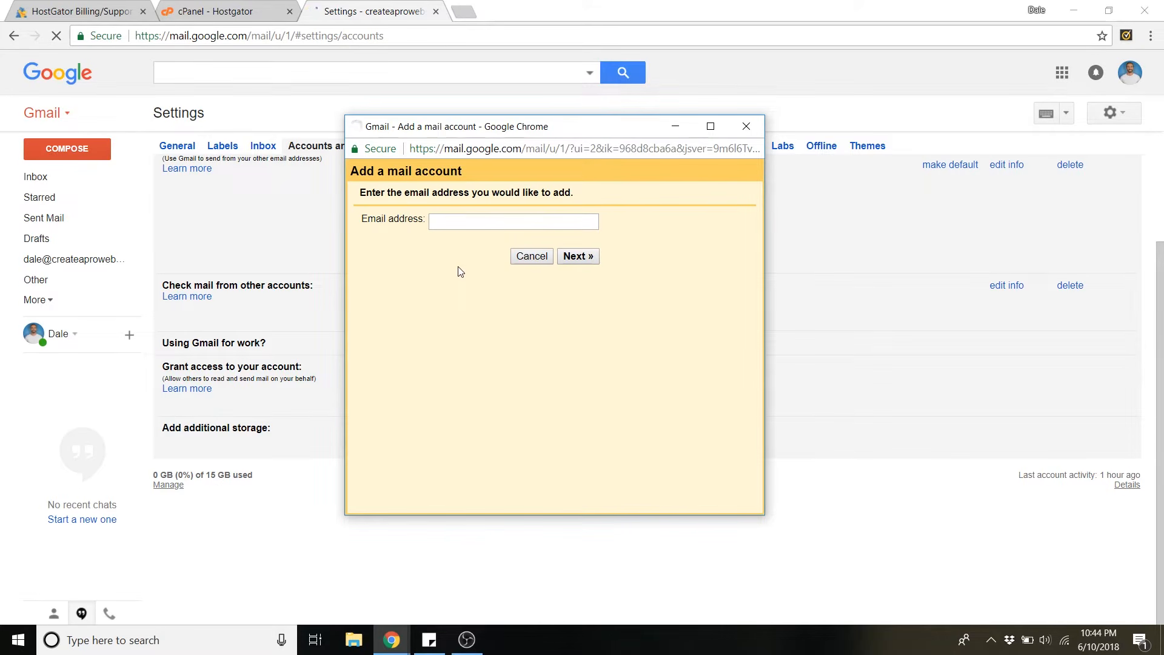
pyautogui.click(442, 222)
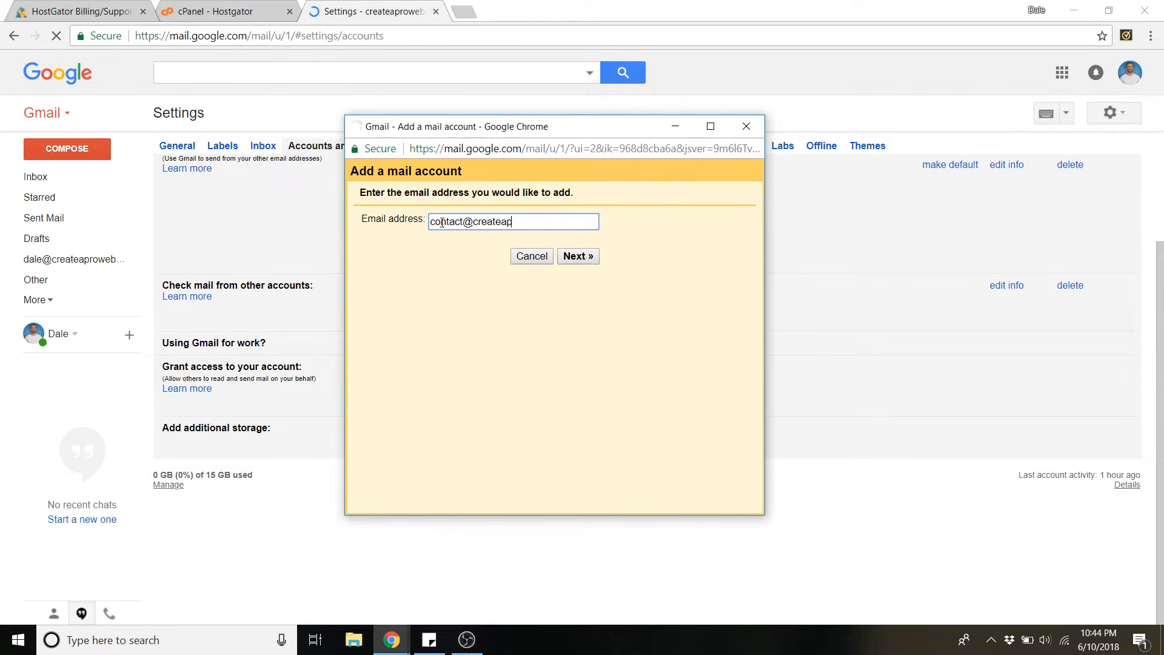
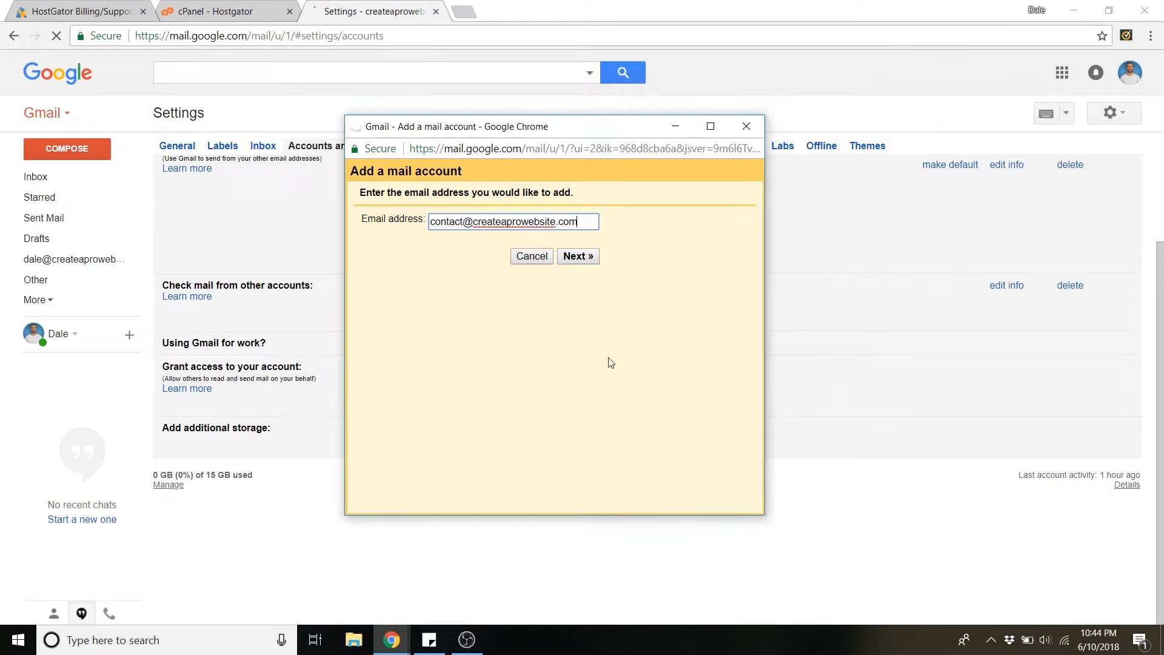
pyautogui.click(586, 258)
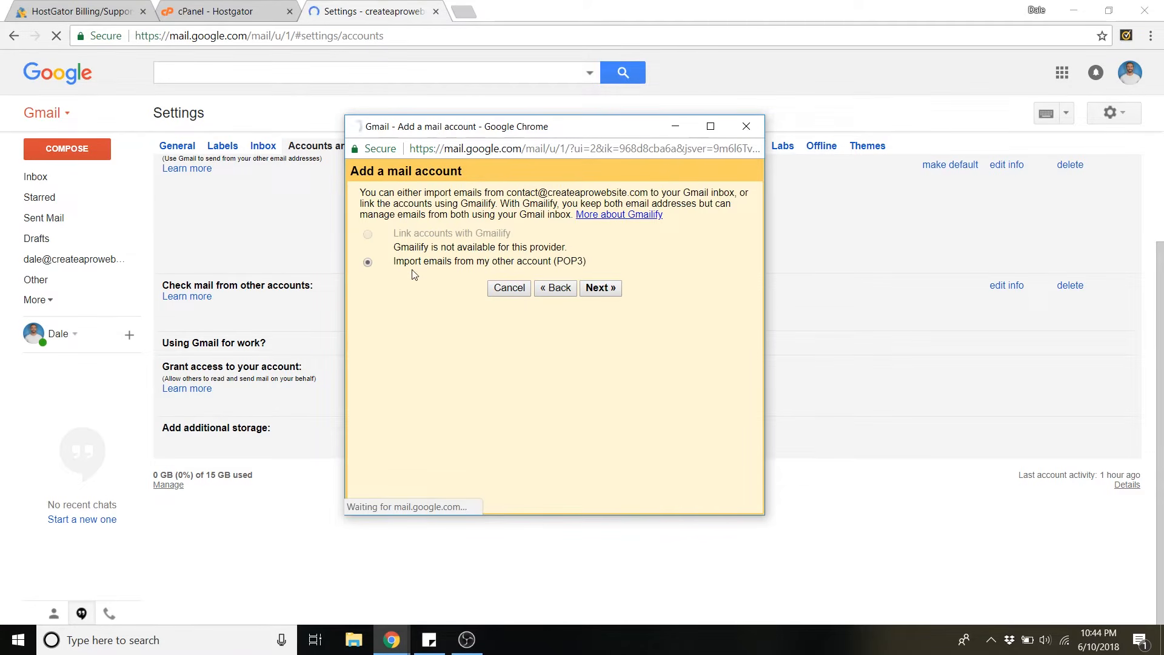
# Step: Keep 'Import emails from my other account (POP3)' and continue to the mail settings
pyautogui.moveTo(462, 203); pyautogui.dragTo(498, 204)
pyautogui.moveTo(532, 245); pyautogui.dragTo(577, 253)
pyautogui.click(414, 344)
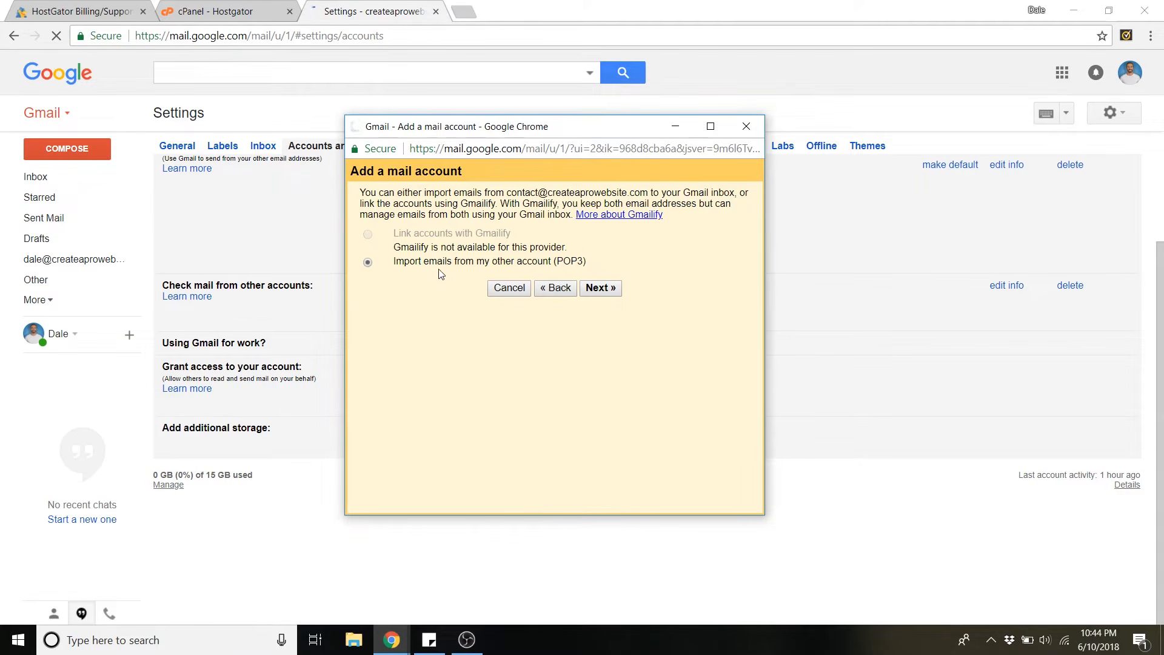
pyautogui.moveTo(493, 268); pyautogui.dragTo(589, 267)
pyautogui.click(669, 301)
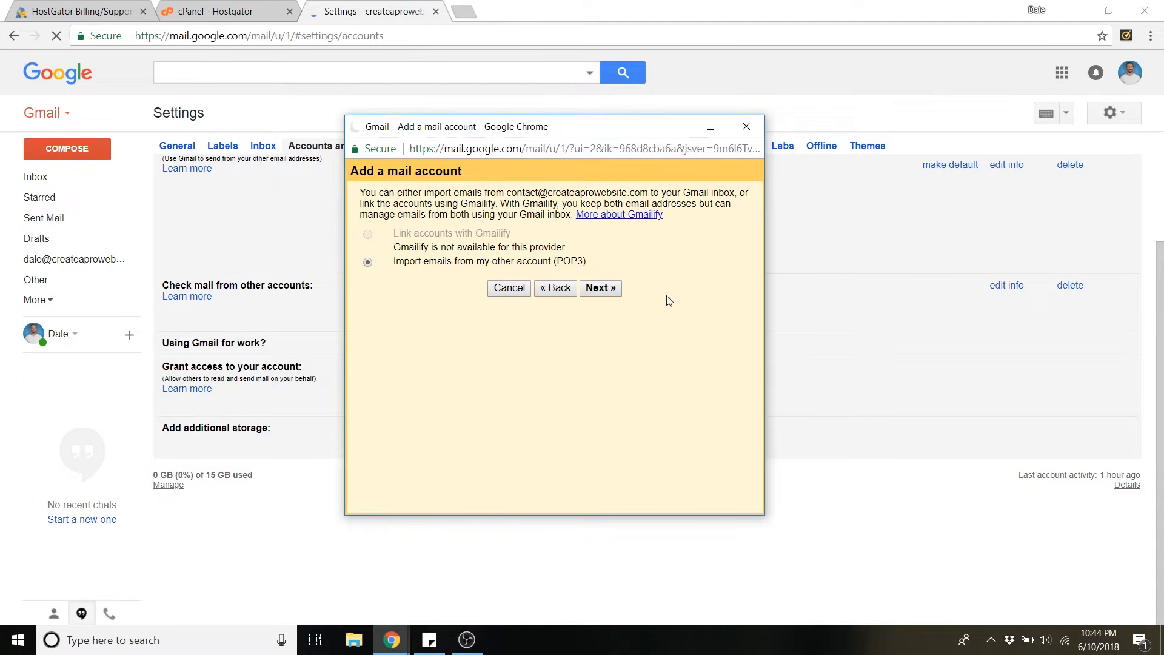
pyautogui.click(600, 288)
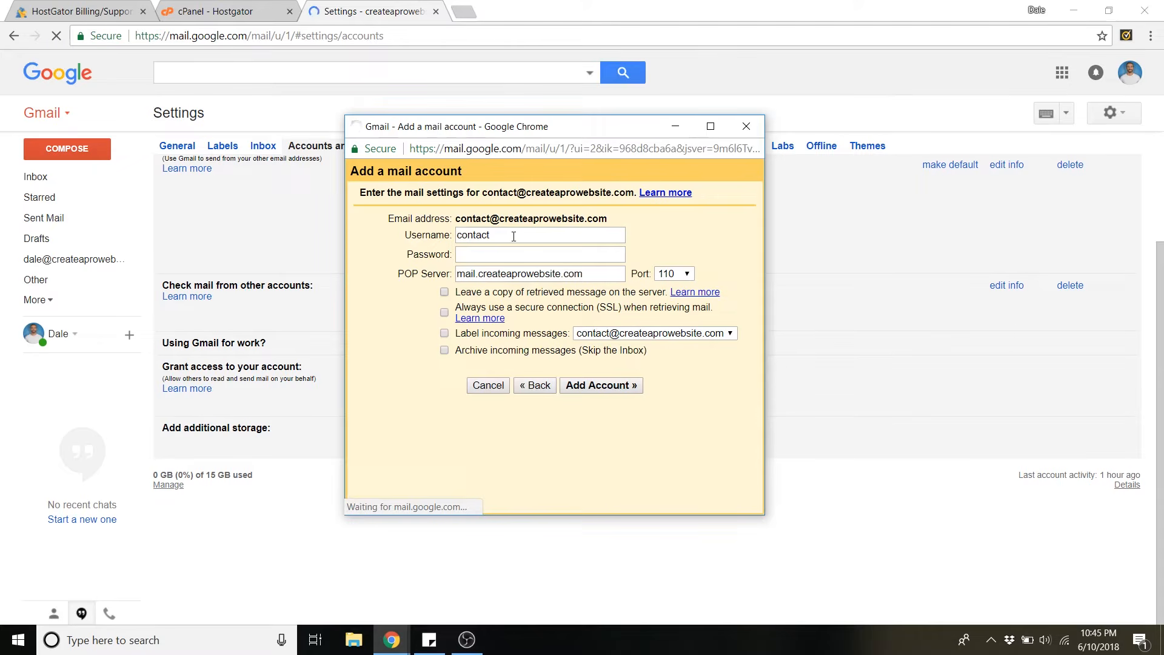
# Step: Use the full address as POP3 username, enter its password, label incoming messages, and add it
pyautogui.click(514, 236)
pyautogui.write('.com')
pyautogui.click(505, 259)
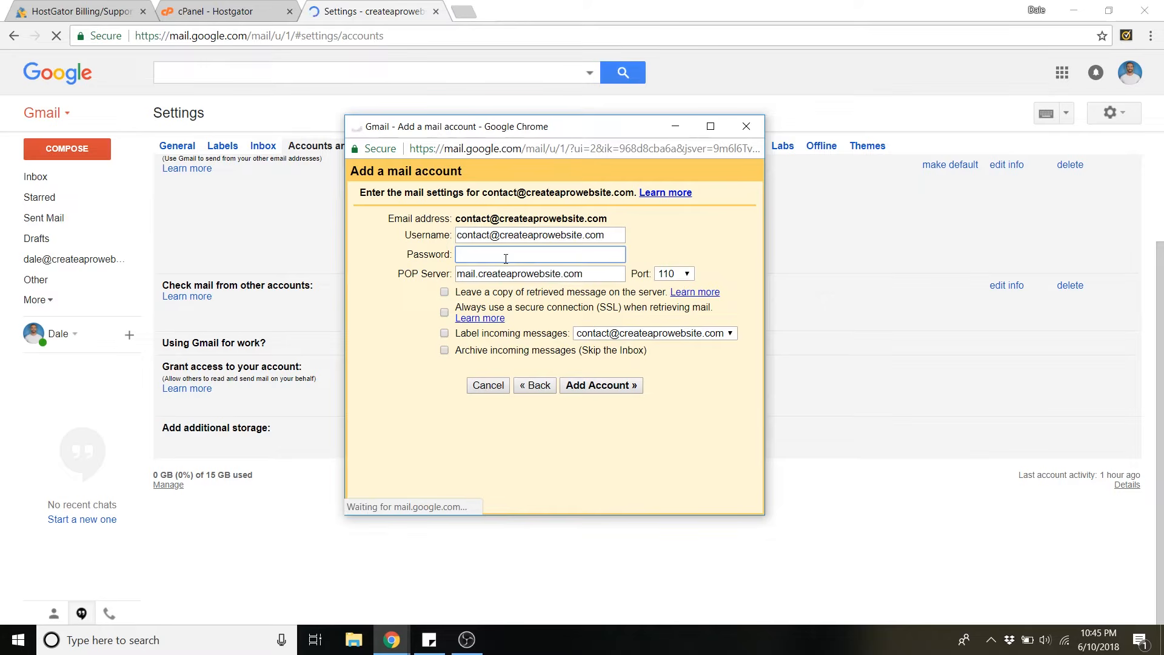
pyautogui.write('•••••••••••••')
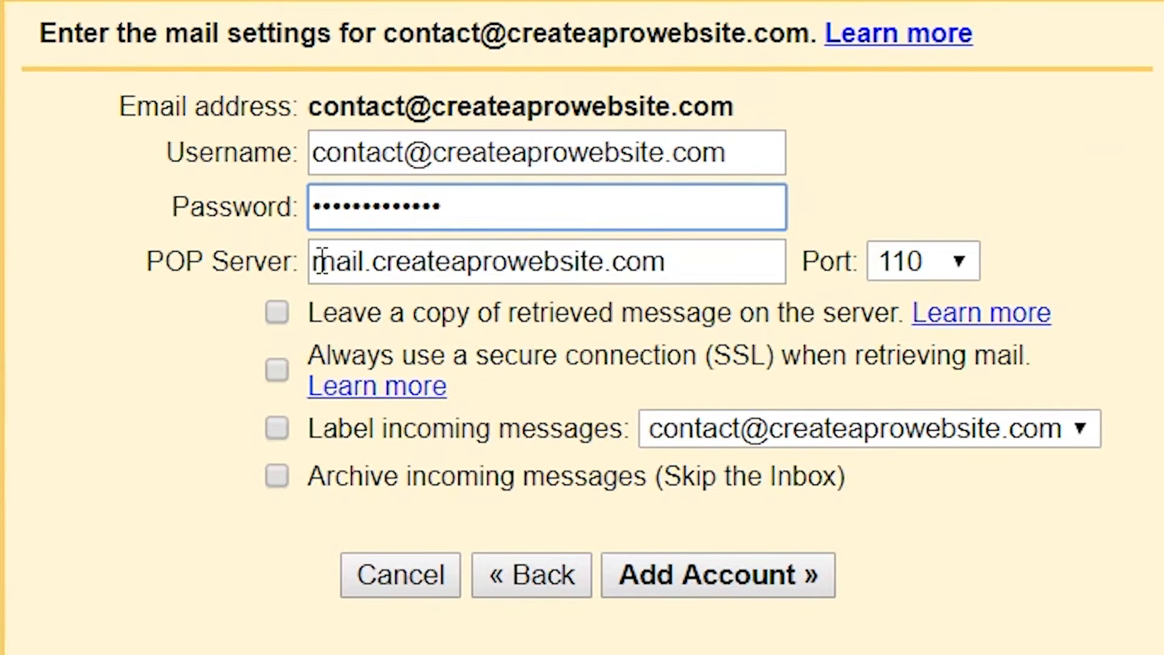
pyautogui.moveTo(322, 262); pyautogui.dragTo(374, 262)
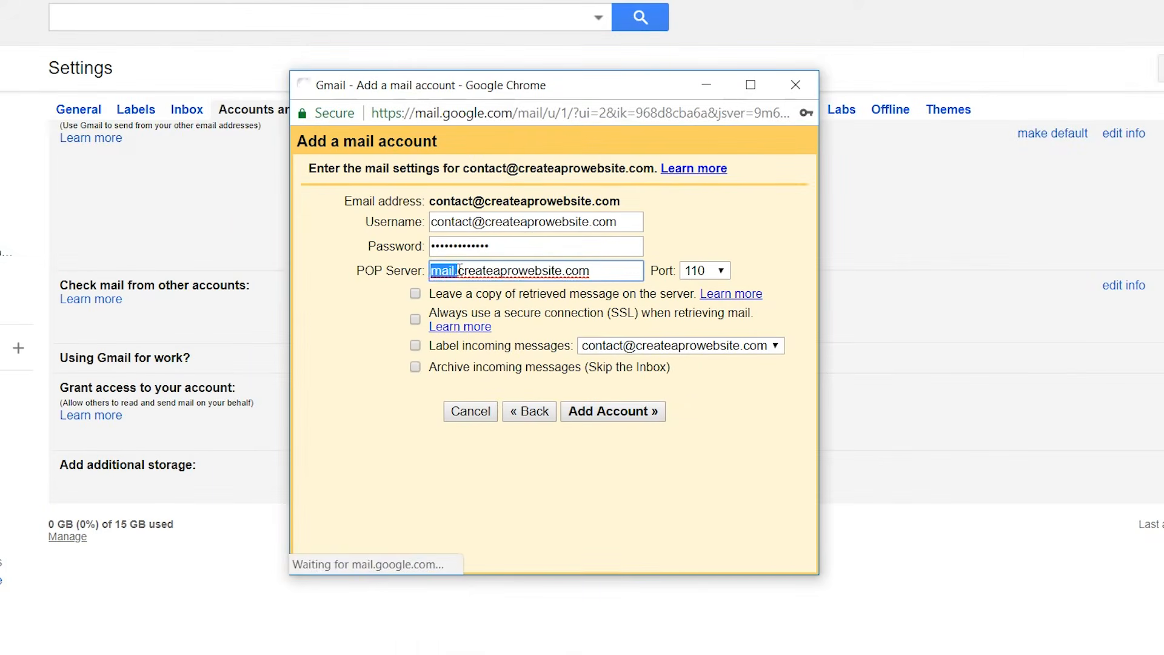
pyautogui.click(460, 271)
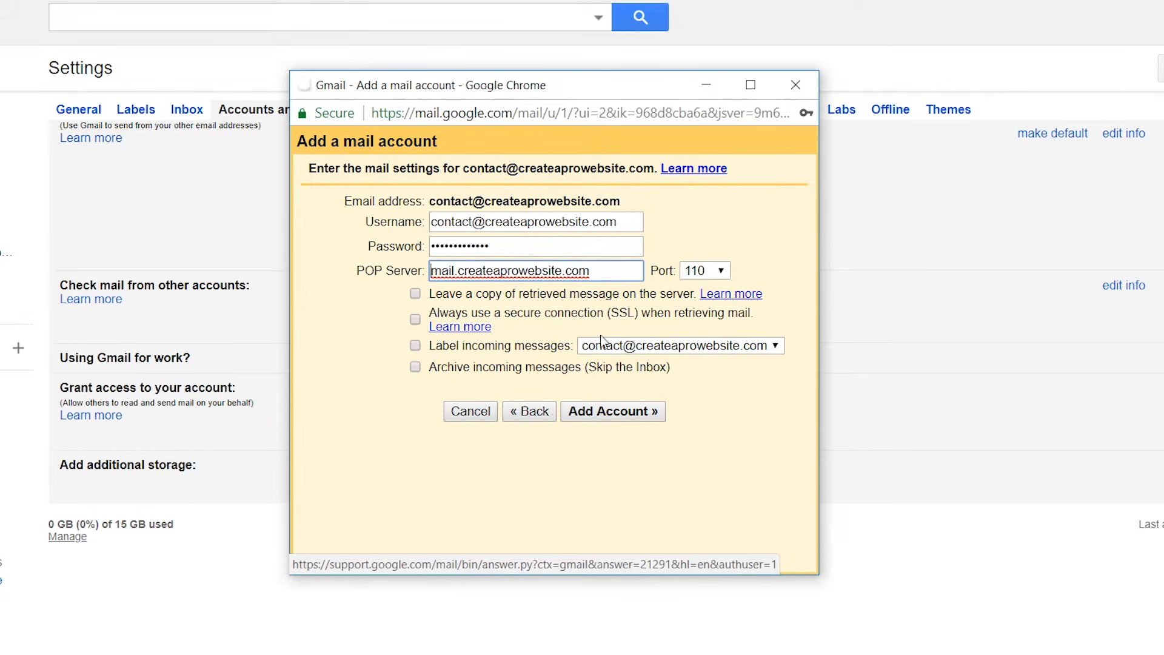
pyautogui.click(416, 347)
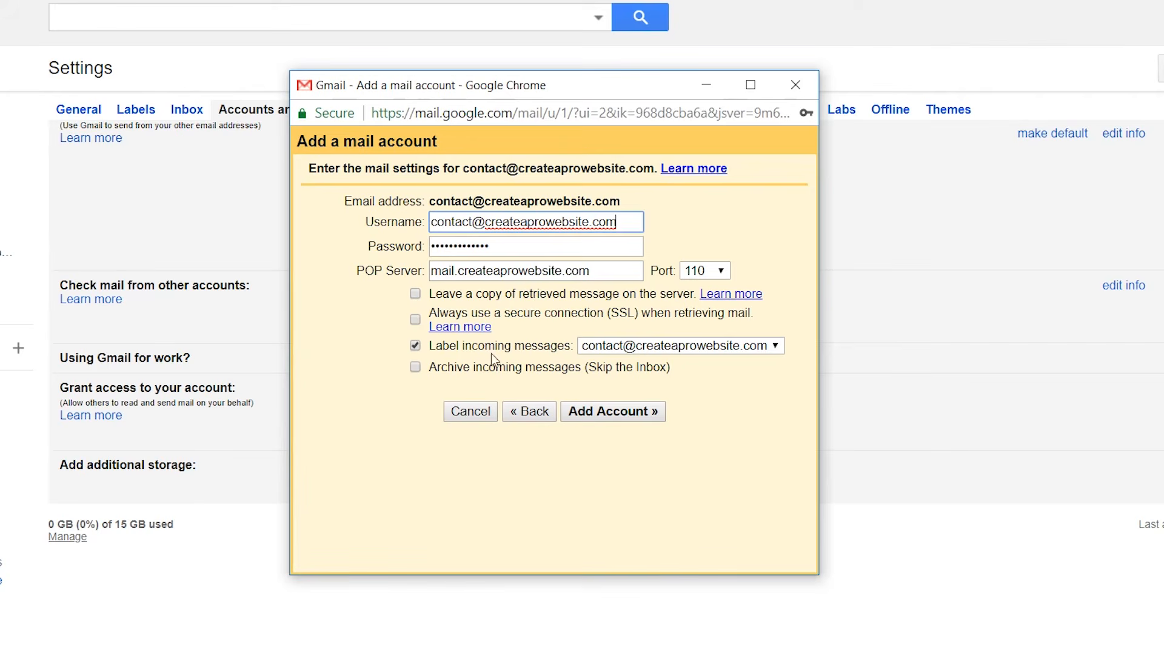
pyautogui.click(622, 419)
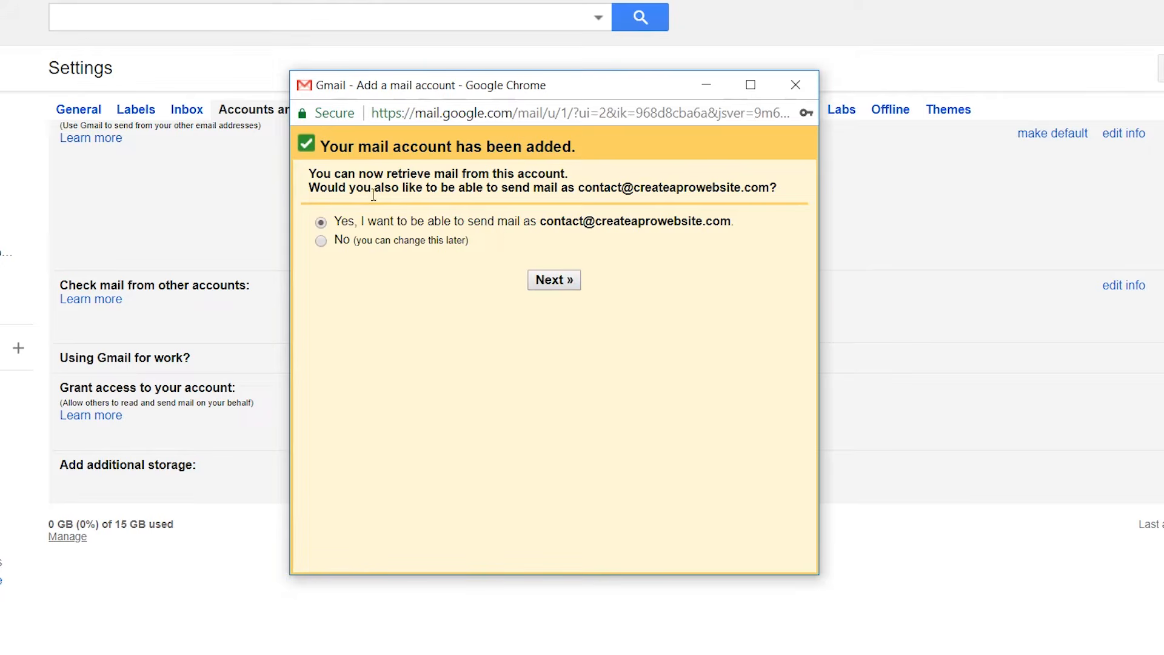
pyautogui.moveTo(590, 180); pyautogui.dragTo(749, 201)
pyautogui.click(598, 188)
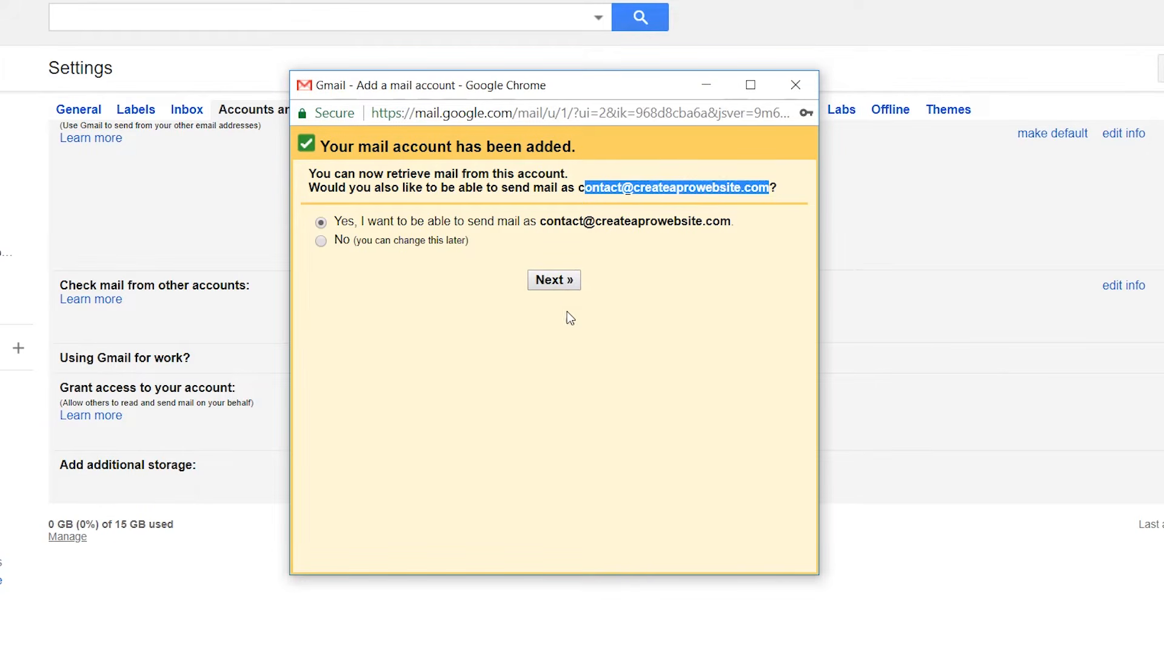
pyautogui.click(566, 311)
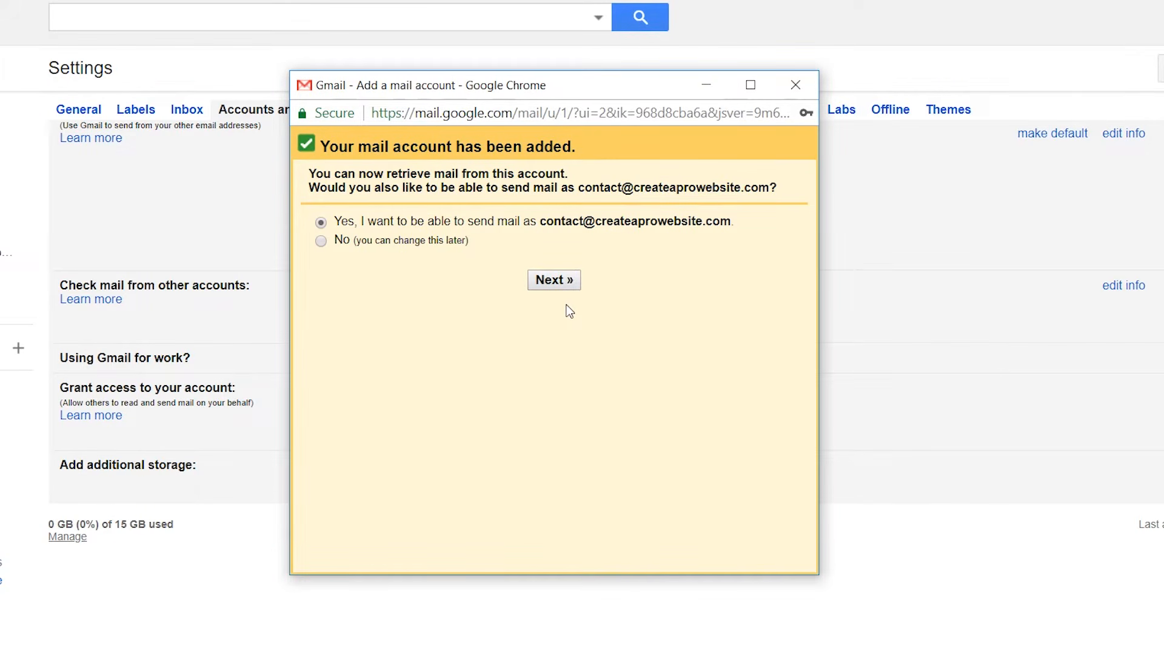
pyautogui.click(552, 281)
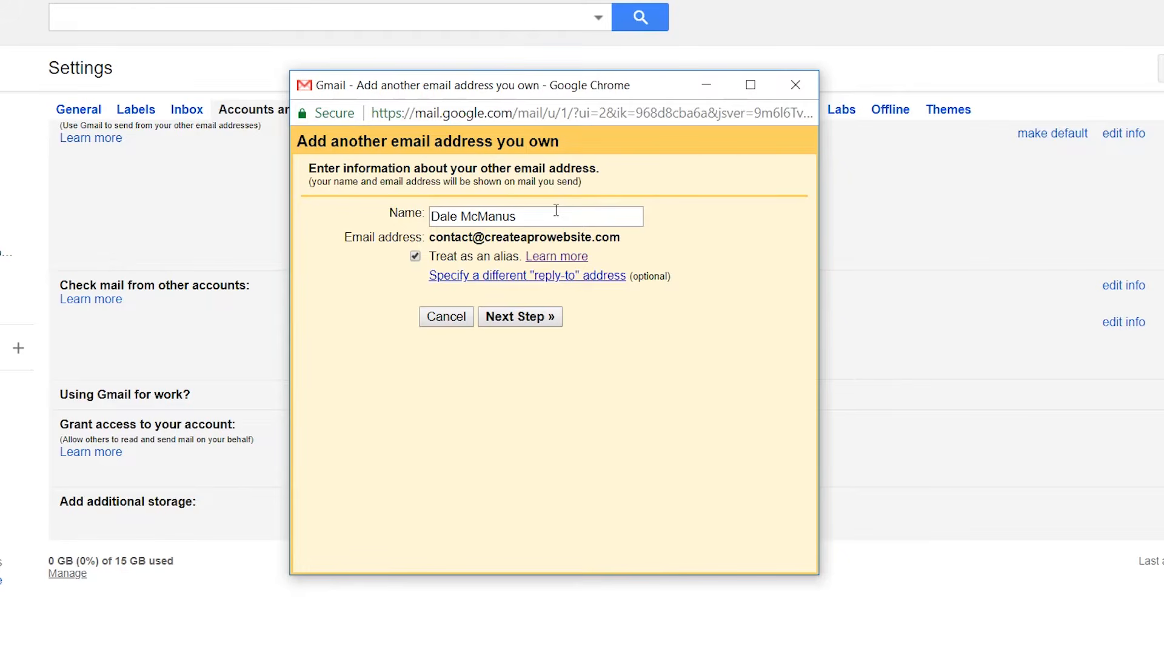
# Step: Replace the prefilled sender name with the full 'Contact - Create a Pro Website' name, fixing the typo
pyautogui.moveTo(556, 210); pyautogui.dragTo(405, 194)
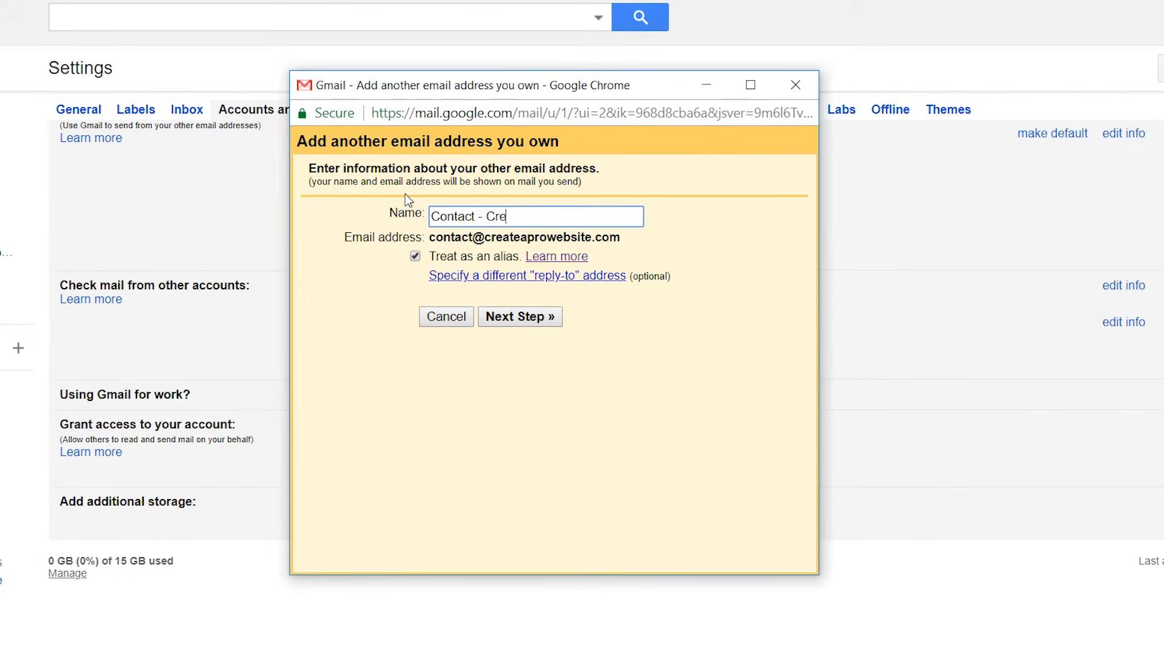
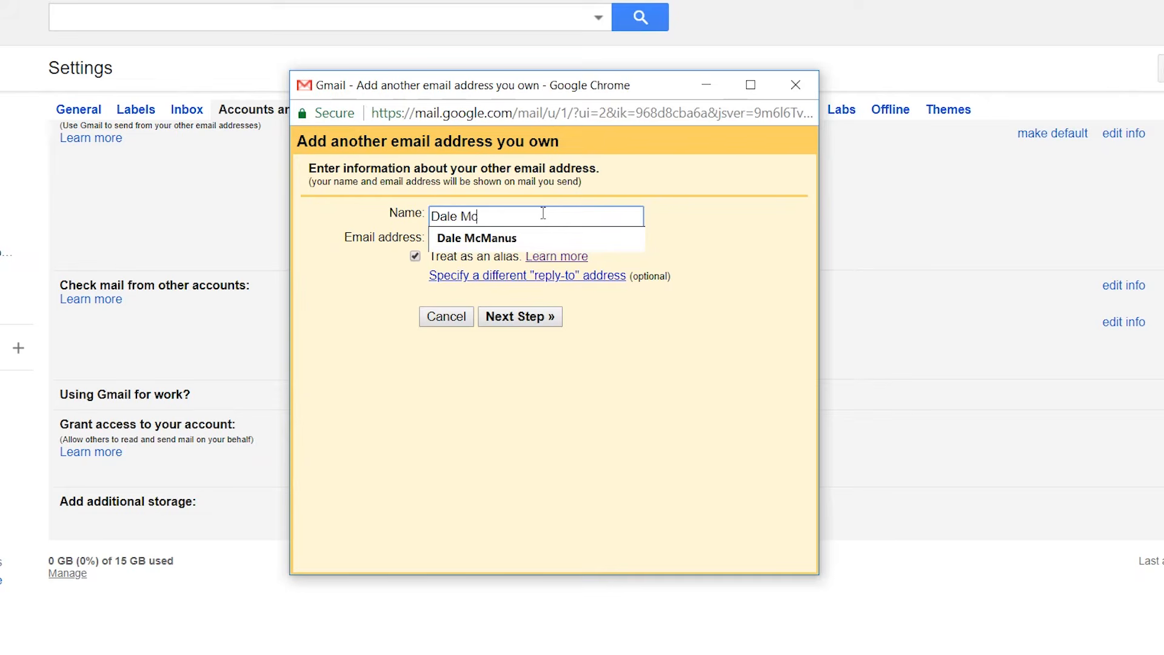
pyautogui.press('BackSpace')
pyautogui.press('BackSpace')
pyautogui.click(688, 321)
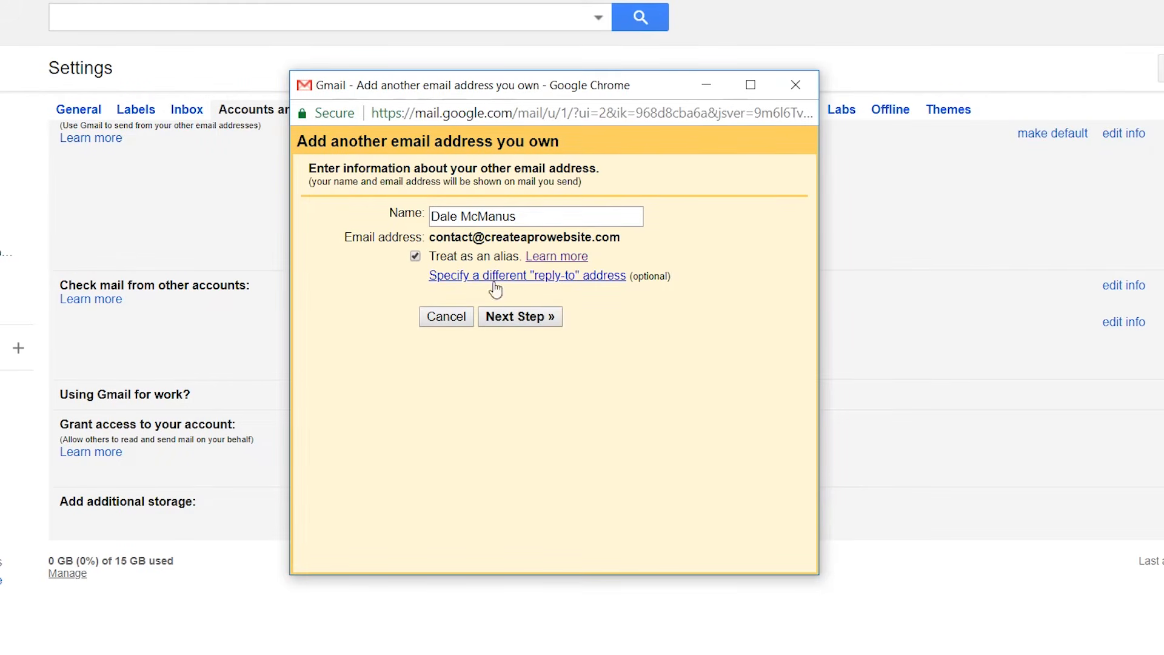
# Step: Add the SMTP server mail.createaprowebsite.com on port 587 with the full address as username and its password
pyautogui.click(524, 318)
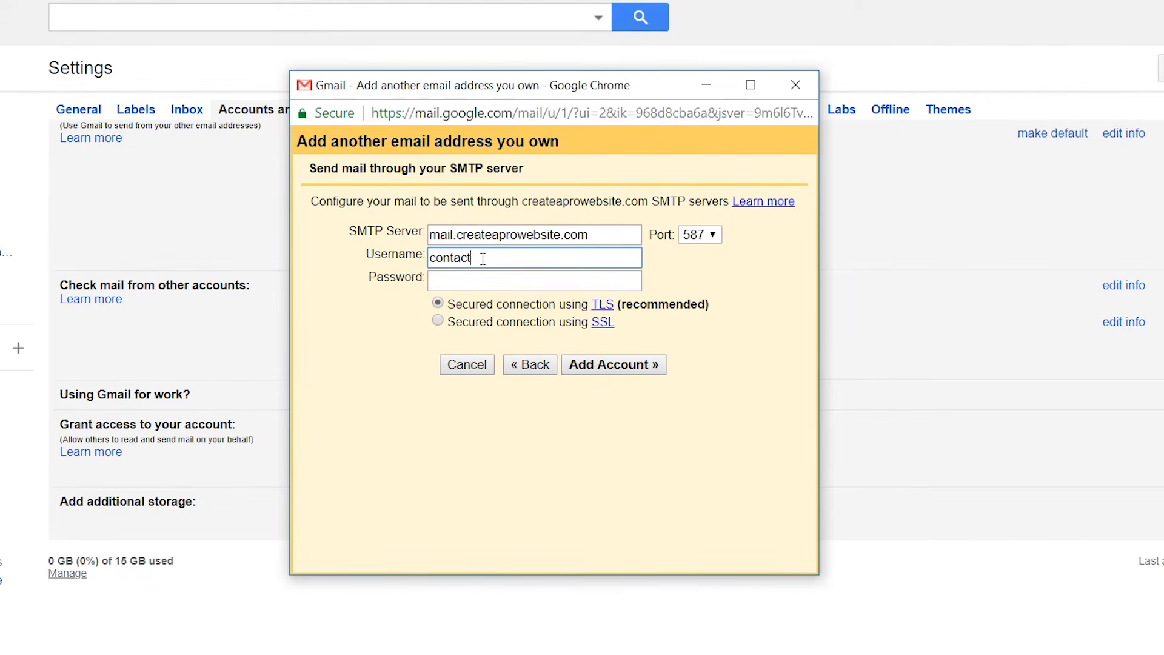
pyautogui.write('@createaprowebsite.com')
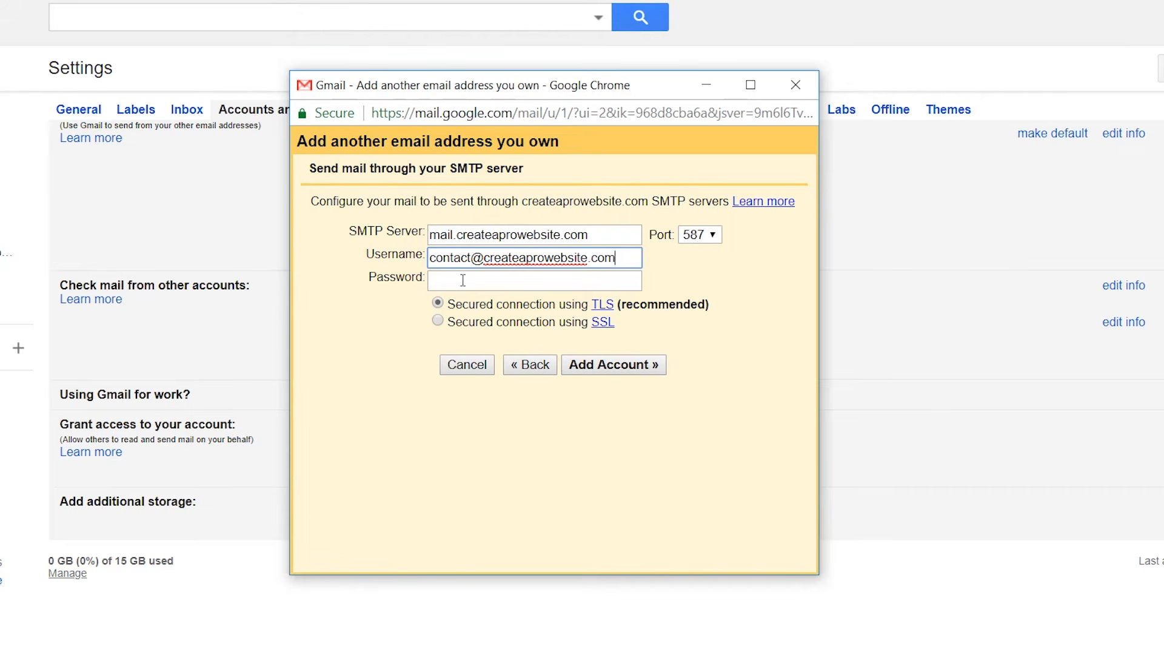
pyautogui.click(459, 282)
pyautogui.write('•••')
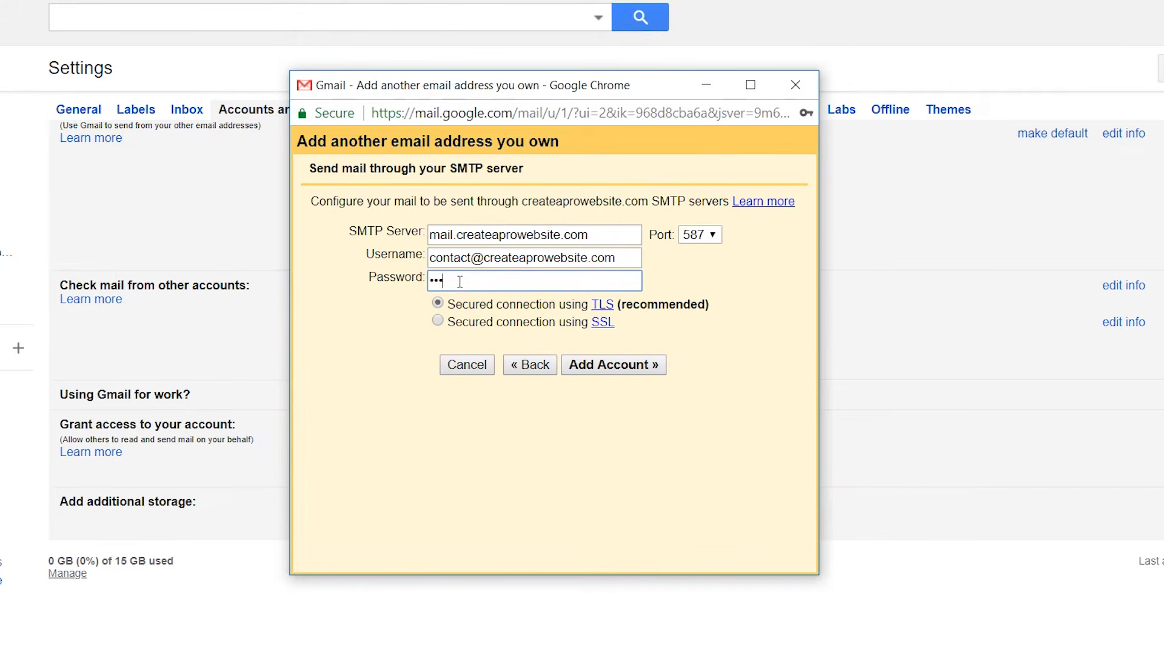
pyautogui.write('•')
pyautogui.click(580, 368)
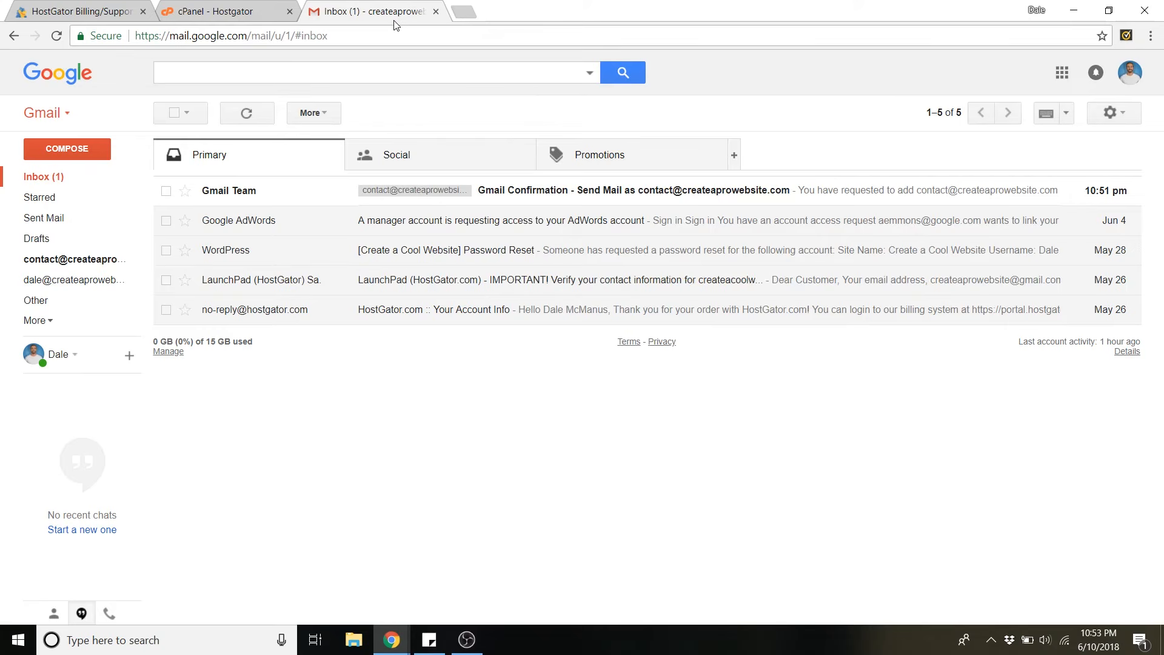
# Step: Open the Gmail Confirmation email and copy its confirmation code
pyautogui.click(292, 200)
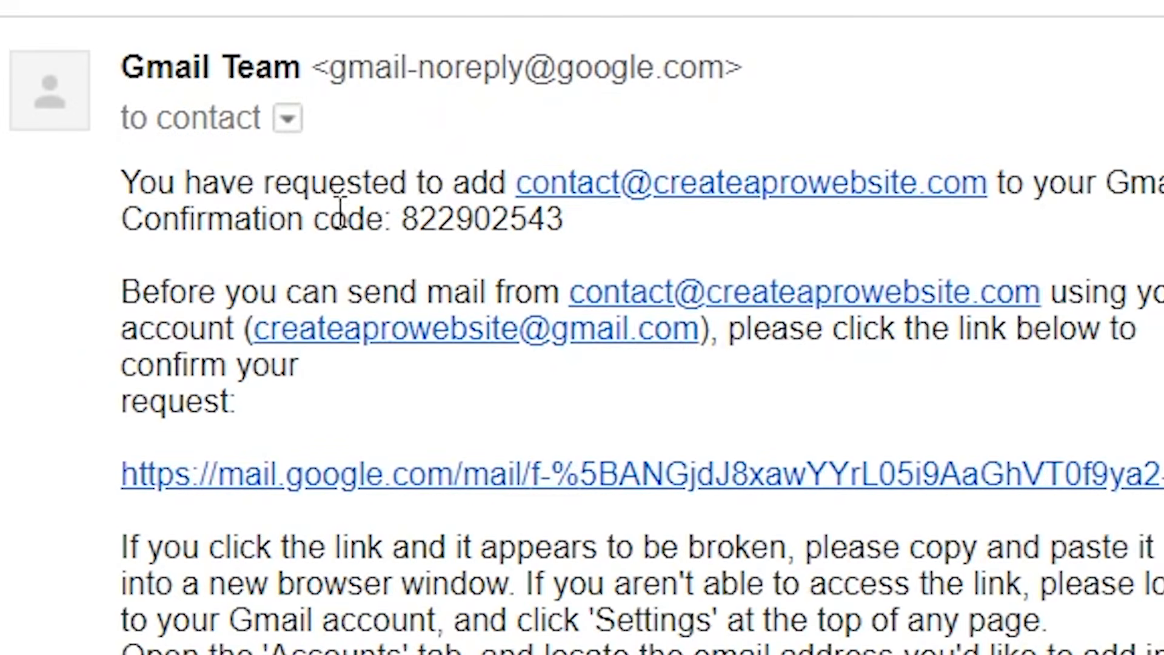
pyautogui.moveTo(137, 236); pyautogui.dragTo(595, 231)
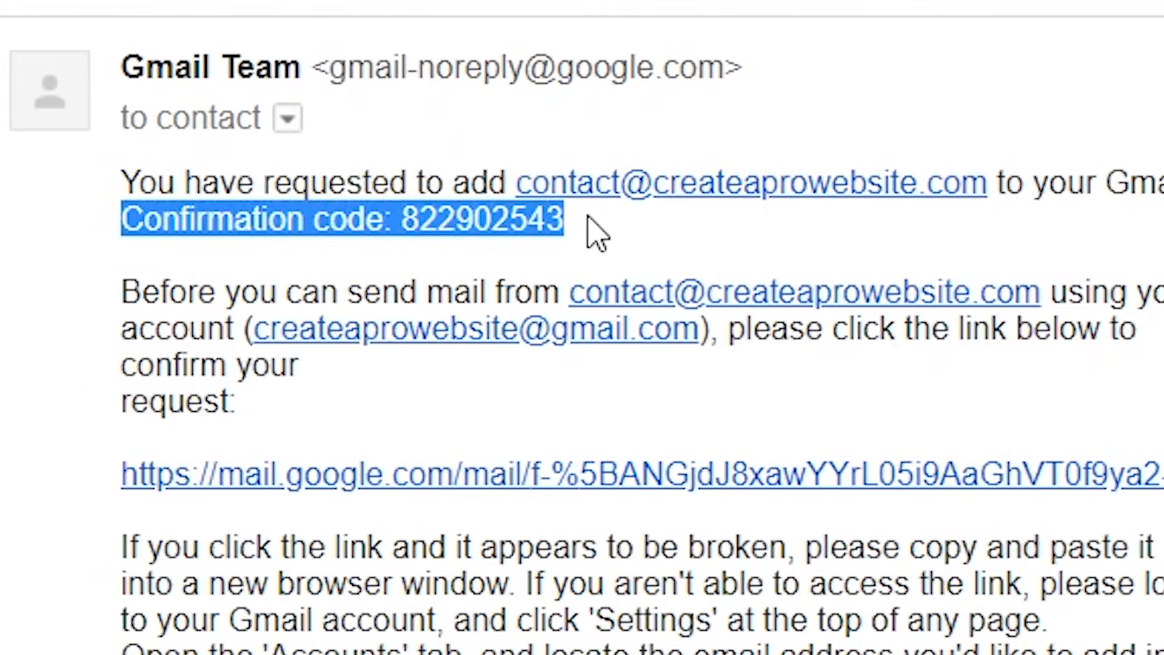
pyautogui.click(441, 236)
pyautogui.moveTo(404, 223); pyautogui.dragTo(568, 225)
pyautogui.hotkey('ctrl', 'c')
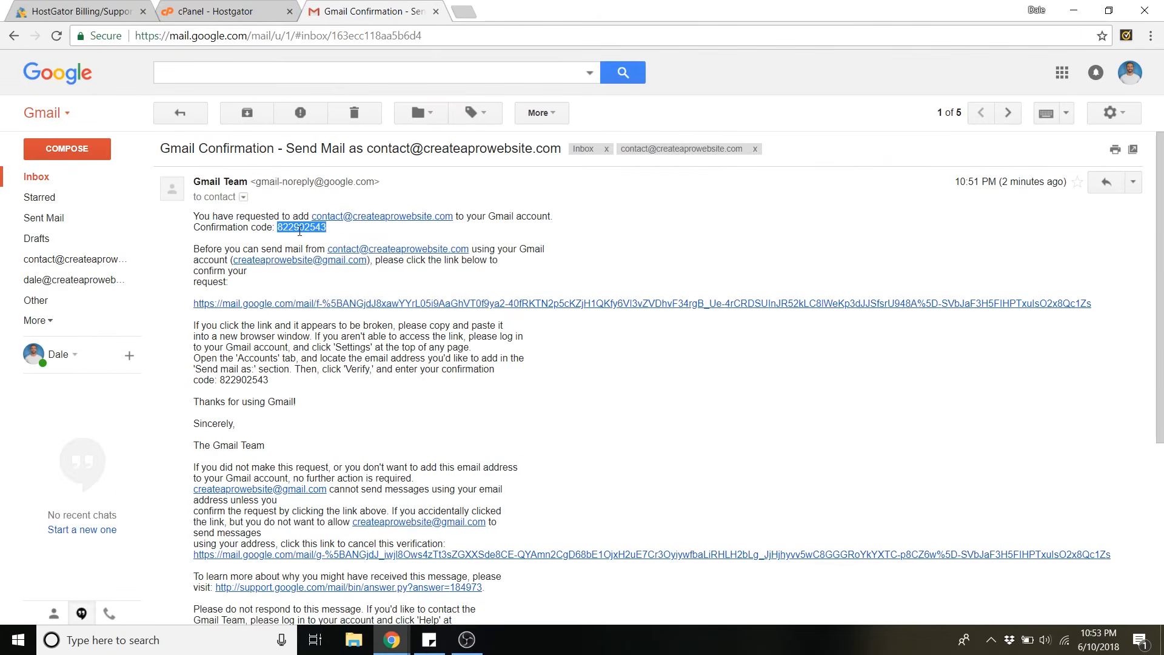
pyautogui.rightClick(476, 231)
pyautogui.click(334, 250)
# Step: Paste the confirmation code into the add-address popup and verify it
pyautogui.moveTo(391, 639)
pyautogui.click(530, 541)
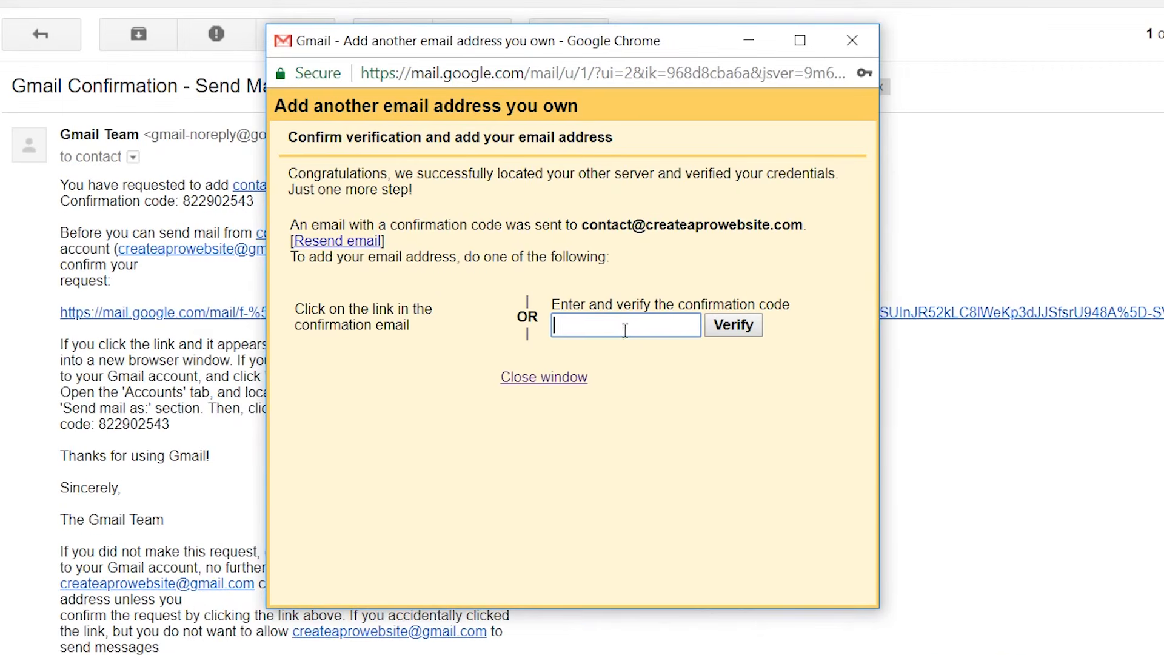
pyautogui.click(621, 328)
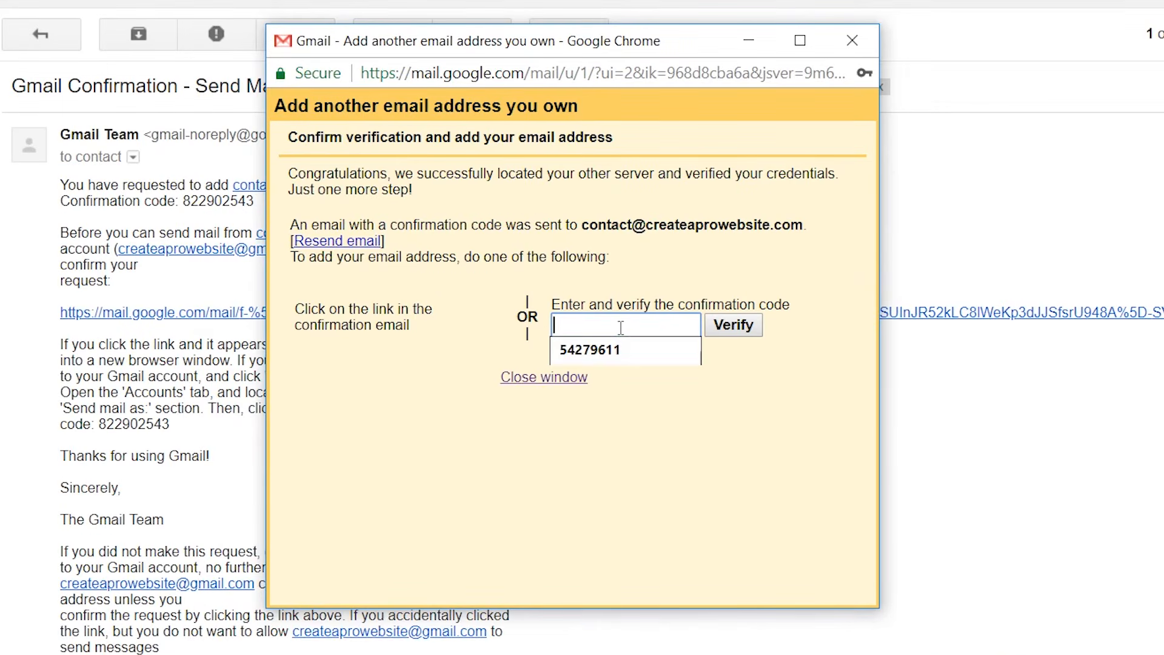
pyautogui.rightClick(620, 327)
pyautogui.click(694, 472)
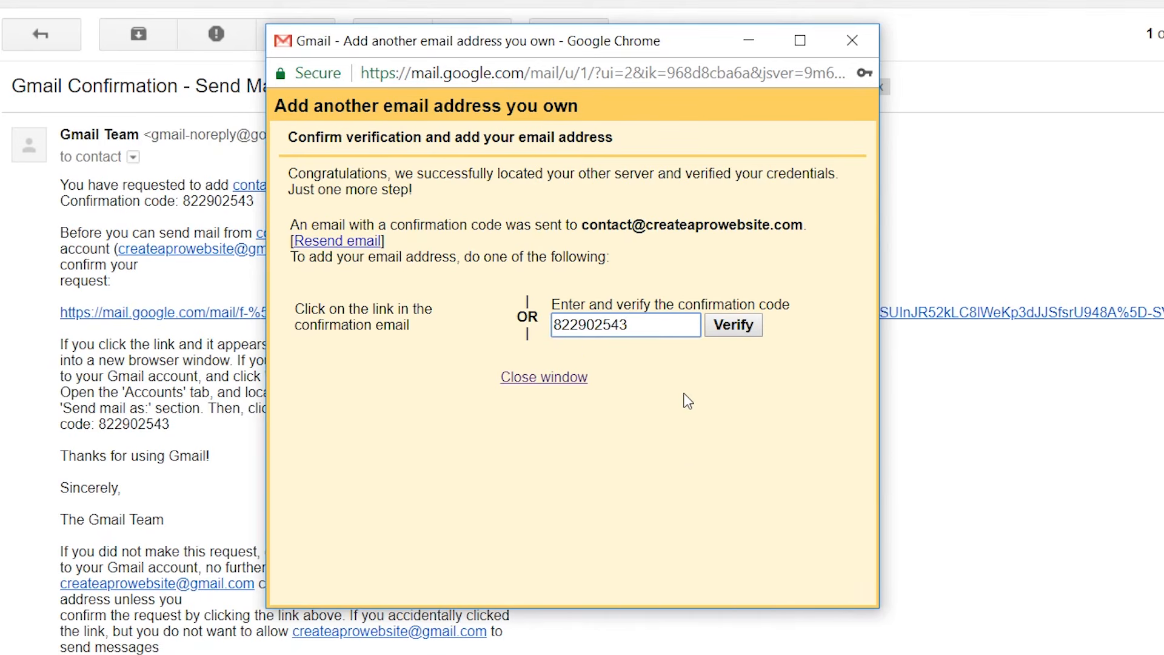
pyautogui.click(732, 328)
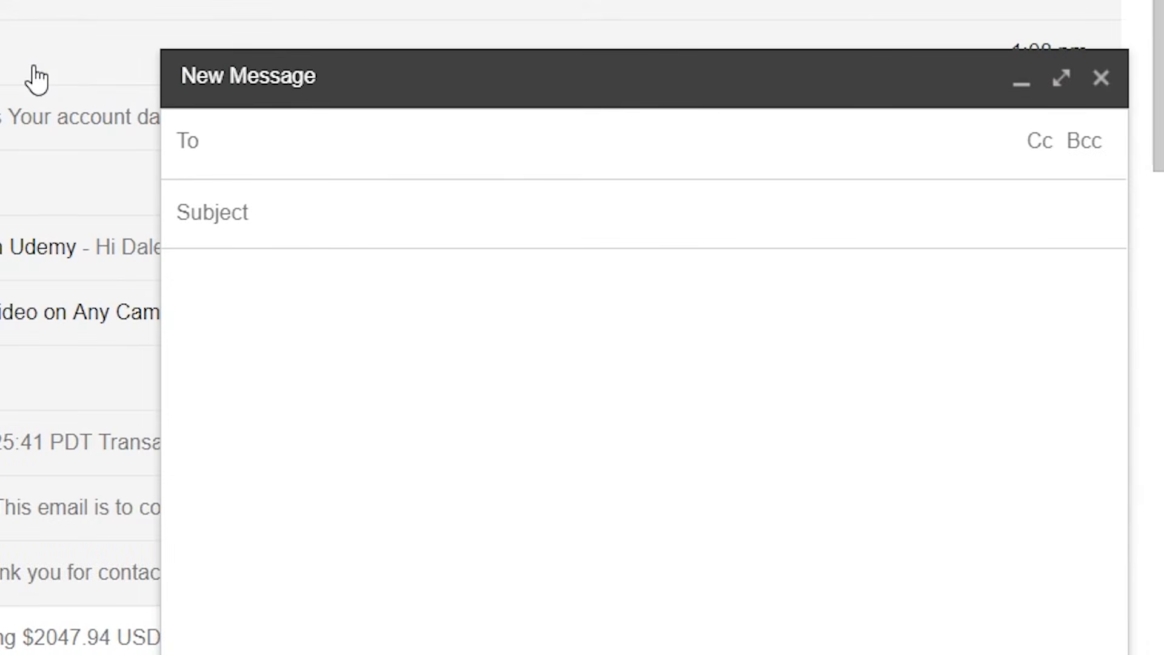
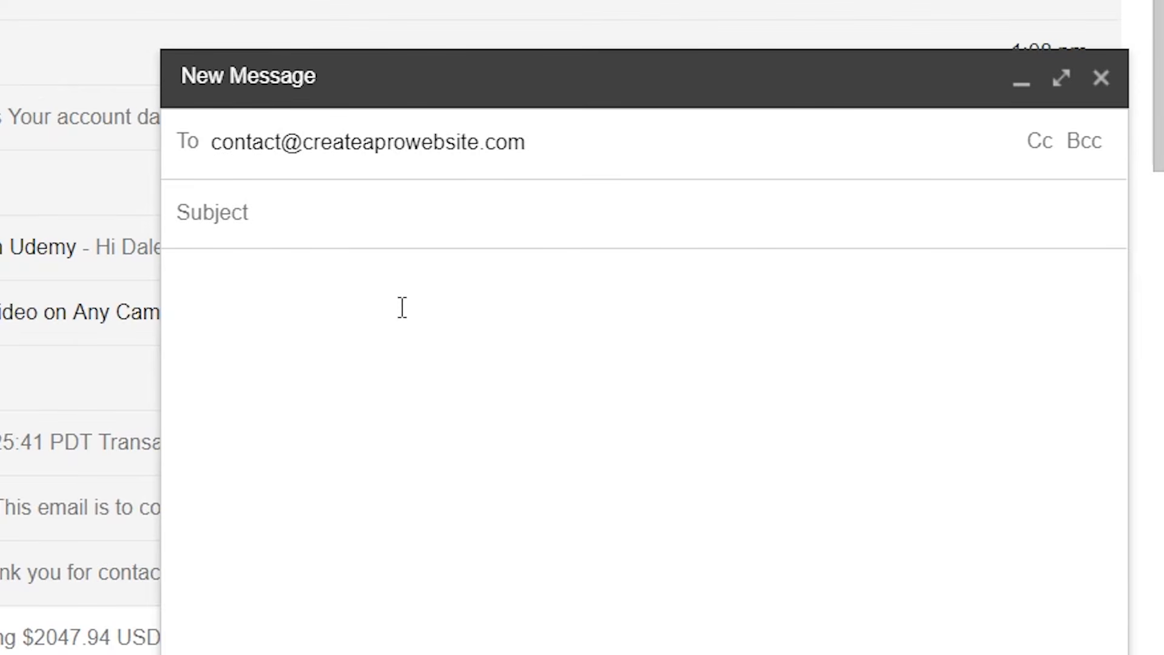
pyautogui.click(242, 223)
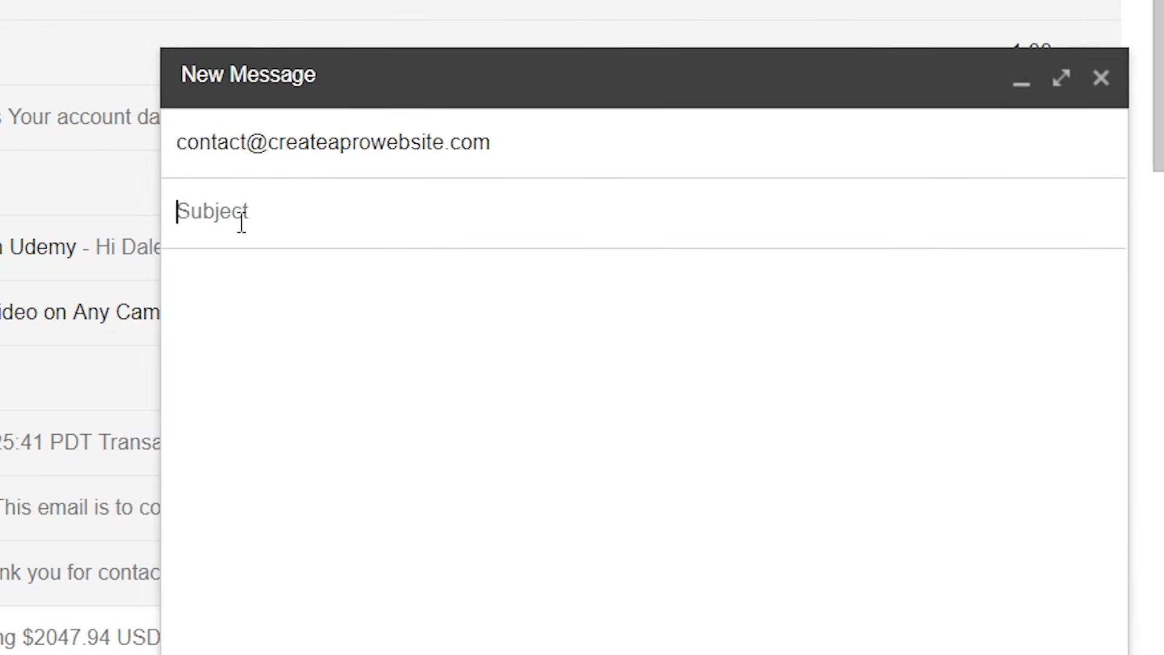
pyautogui.write('Test')
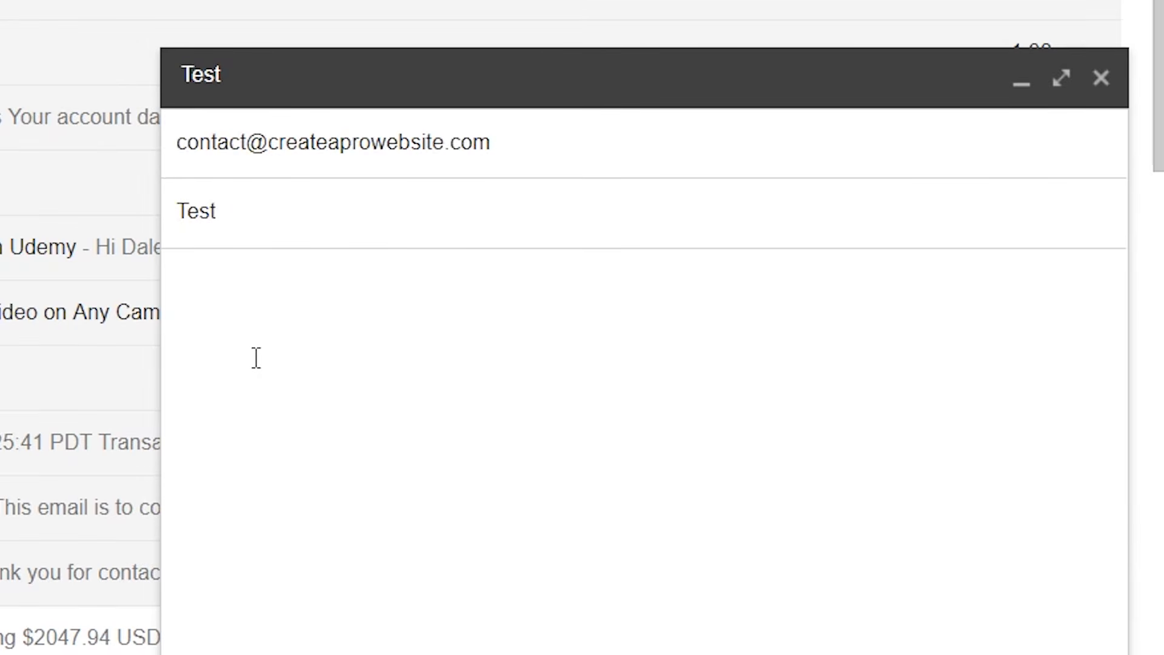
pyautogui.write('Test 123 Thi is')
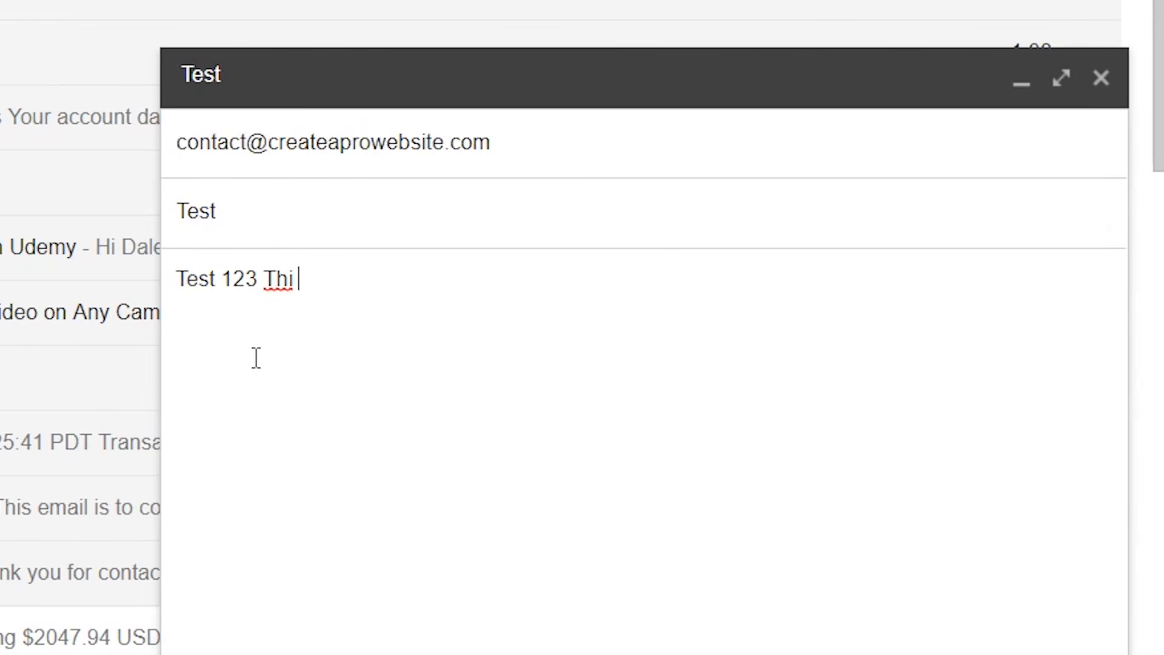
pyautogui.press('BackSpace')
pyautogui.press('BackSpace')
pyautogui.press('BackSpace')
pyautogui.write('s is a test.')
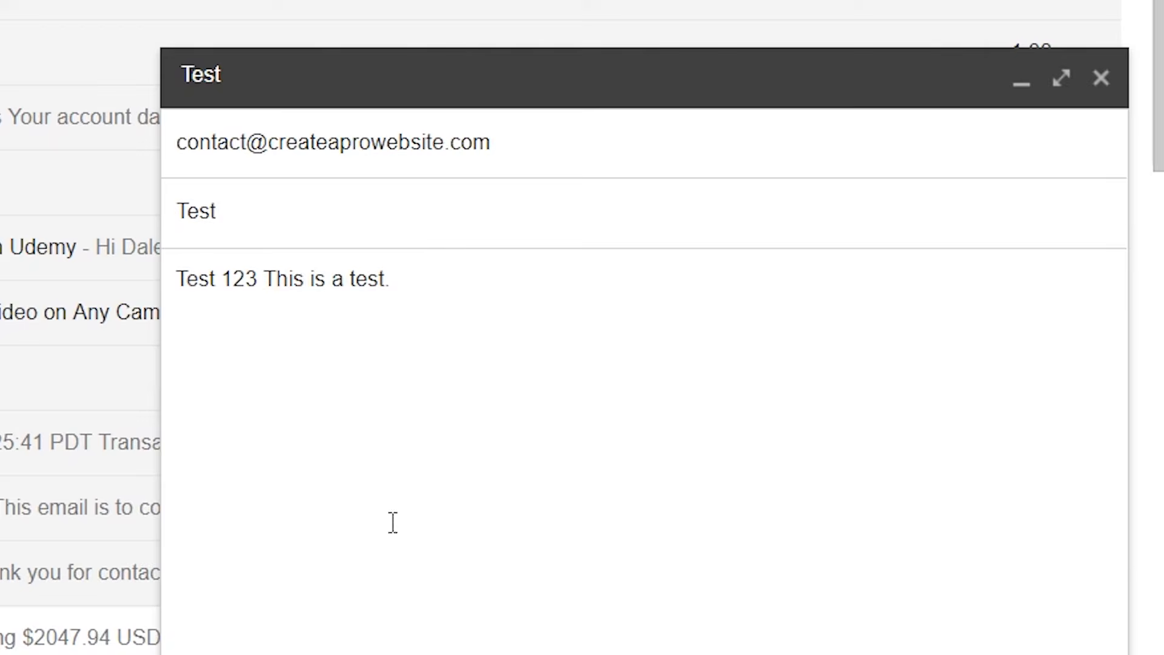
pyautogui.click(262, 603)
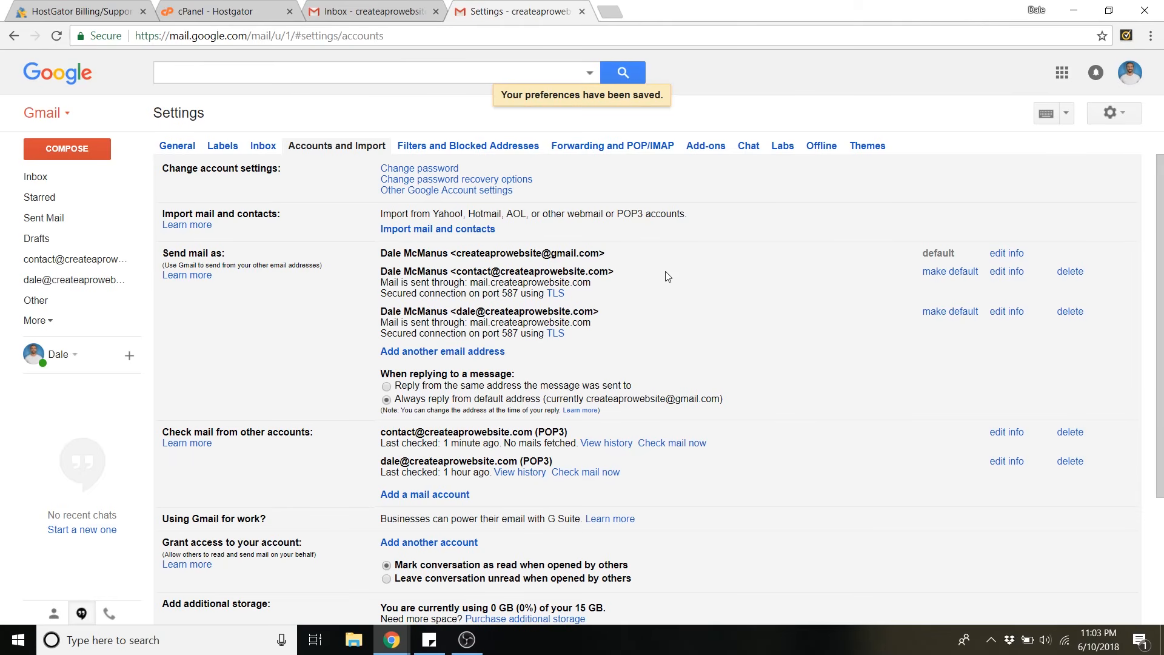
# Step: Review both send-as addresses and choose 'Reply from the same address the message was sent to'
pyautogui.moveTo(462, 271); pyautogui.dragTo(490, 273)
pyautogui.moveTo(457, 312); pyautogui.dragTo(476, 313)
pyautogui.click(595, 284)
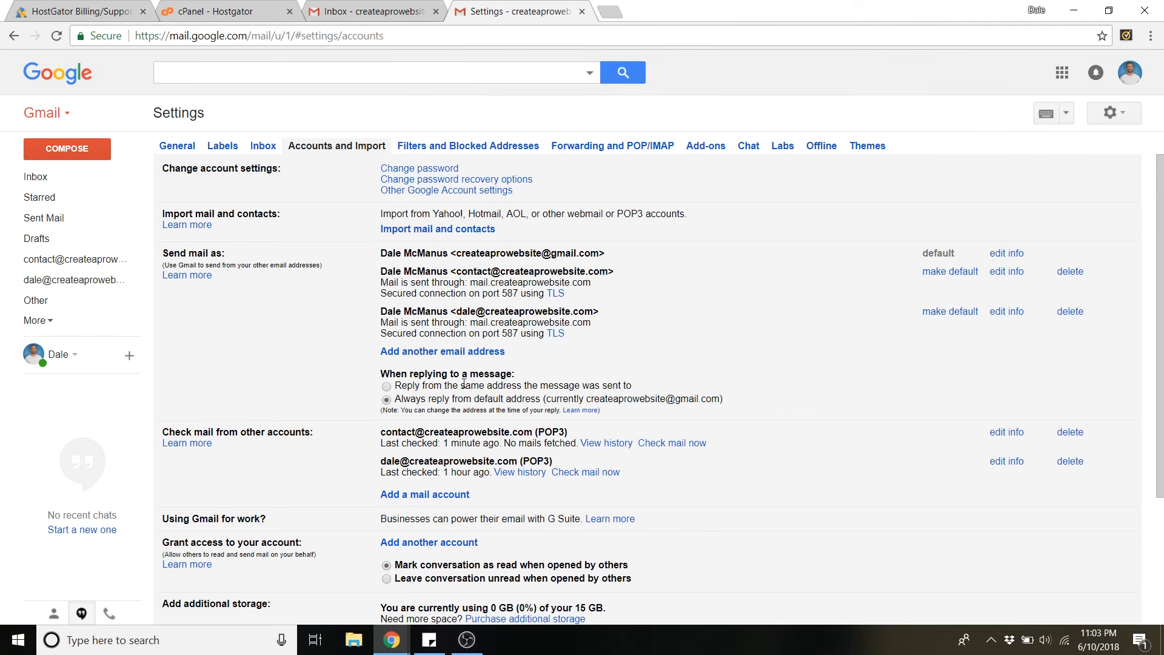
pyautogui.click(386, 388)
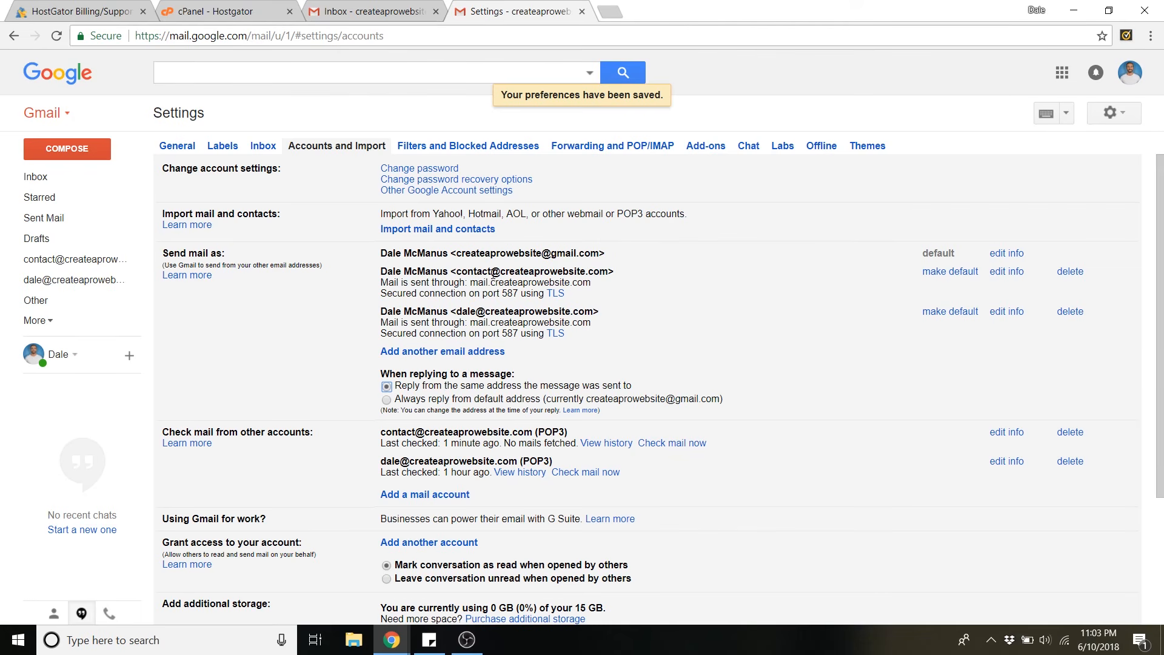
pyautogui.moveTo(462, 273); pyautogui.dragTo(478, 311)
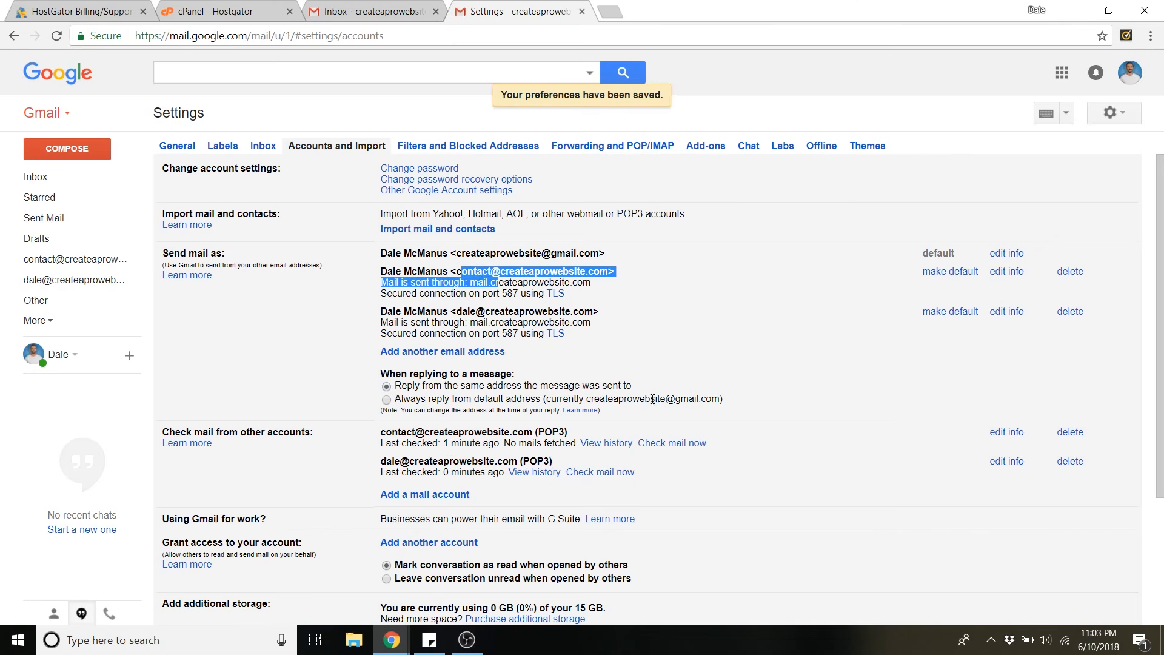
pyautogui.doubleClick(691, 399)
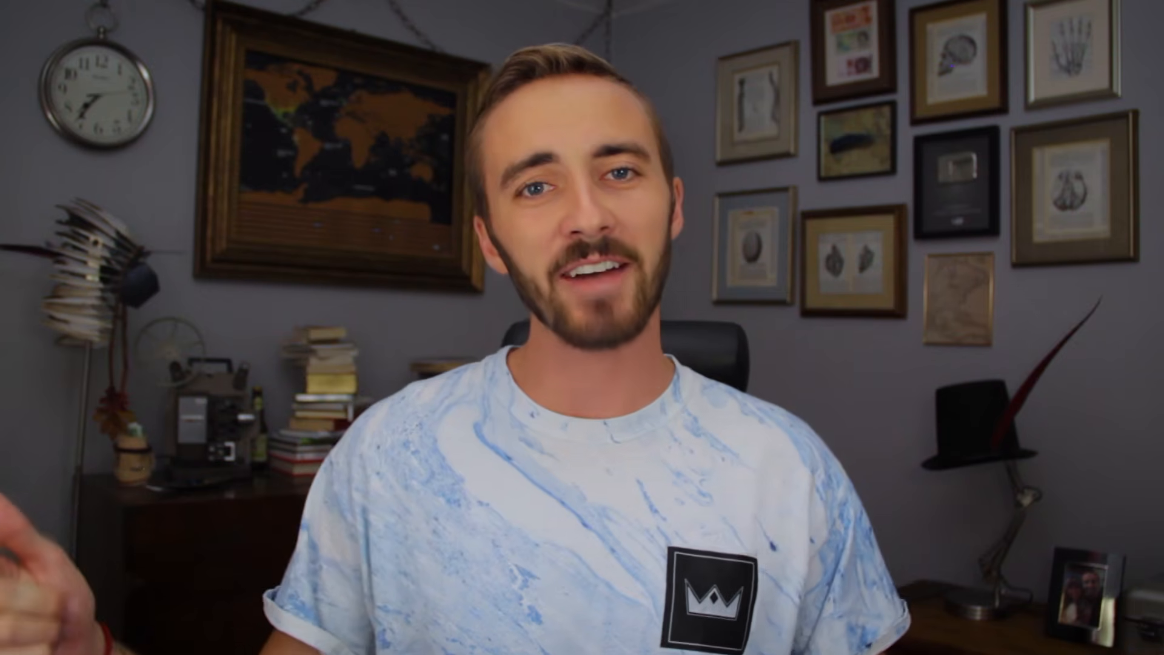